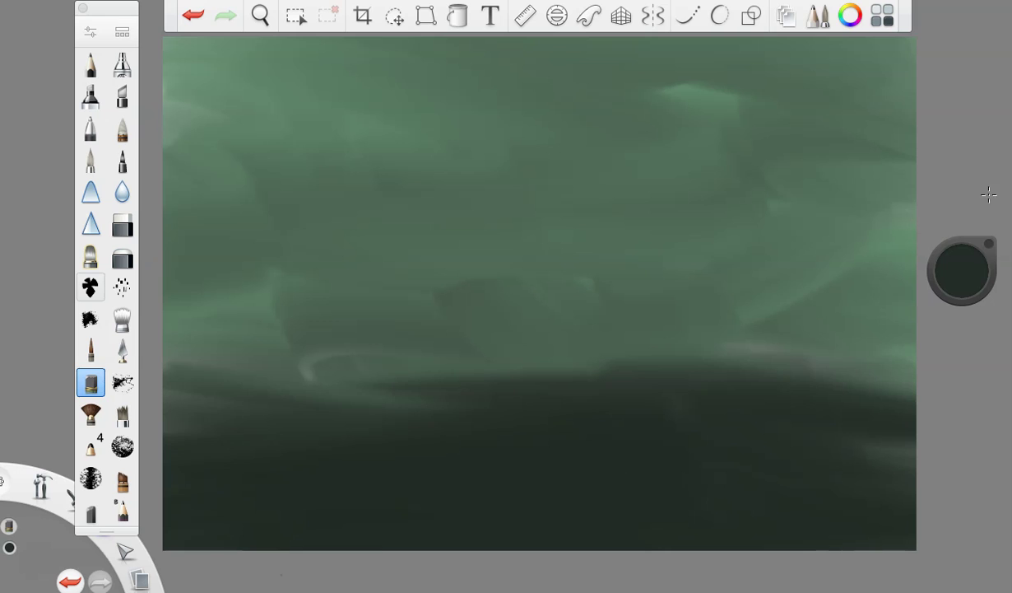
Paint rough, dark sloping land on both sides of a central river shape with an enlarged Small Rigger brush.
click(91, 350)
click(89, 31)
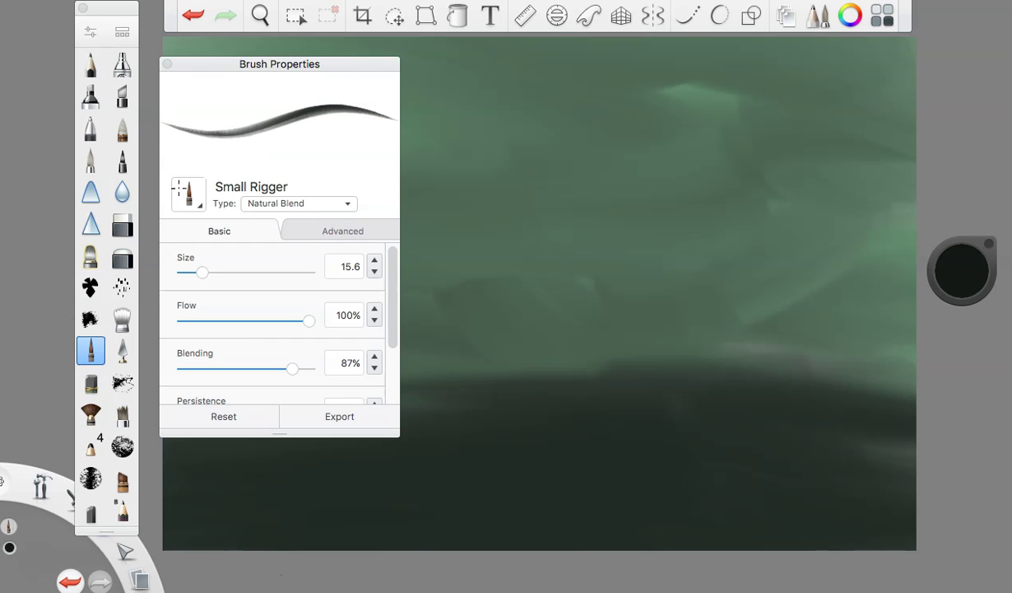
drag(203, 273, 228, 279)
mouse_move(737, 418)
mouse_down()
mouse_move(722, 389)
mouse_move(701, 384)
mouse_move(529, 398)
mouse_move(223, 374)
mouse_move(243, 428)
mouse_move(289, 449)
mouse_move(307, 518)
mouse_move(405, 563)
mouse_move(313, 472)
mouse_move(459, 526)
mouse_move(425, 551)
mouse_up()
mouse_move(537, 399)
mouse_down()
mouse_move(689, 466)
mouse_move(638, 542)
mouse_move(608, 371)
mouse_move(682, 420)
mouse_up()
mouse_move(391, 401)
mouse_down()
mouse_move(342, 468)
mouse_move(482, 531)
mouse_up()
mouse_move(391, 378)
mouse_down()
mouse_move(348, 399)
mouse_move(312, 456)
mouse_move(339, 432)
mouse_move(286, 394)
mouse_move(267, 459)
mouse_move(279, 441)
mouse_move(182, 401)
mouse_move(181, 353)
mouse_move(219, 458)
mouse_move(235, 465)
mouse_move(169, 490)
mouse_up()
mouse_move(668, 404)
mouse_down()
mouse_move(711, 501)
mouse_move(668, 549)
mouse_move(717, 437)
mouse_move(801, 446)
mouse_move(669, 396)
mouse_move(950, 380)
mouse_move(608, 391)
mouse_move(732, 454)
mouse_move(927, 453)
mouse_move(866, 474)
mouse_move(926, 506)
mouse_move(795, 493)
mouse_move(934, 505)
mouse_move(757, 539)
mouse_up()
Add lighter and darker grey-green strokes across the land on the right bank to give it texture.
drag(961, 271, 970, 217)
mouse_move(587, 366)
mouse_down()
mouse_move(748, 378)
mouse_move(620, 400)
mouse_move(561, 391)
mouse_move(797, 423)
mouse_move(906, 384)
mouse_move(742, 417)
mouse_move(773, 411)
mouse_up()
drag(944, 255, 943, 283)
mouse_move(784, 396)
mouse_down()
mouse_move(779, 432)
mouse_move(647, 431)
mouse_move(878, 471)
mouse_move(713, 484)
mouse_up()
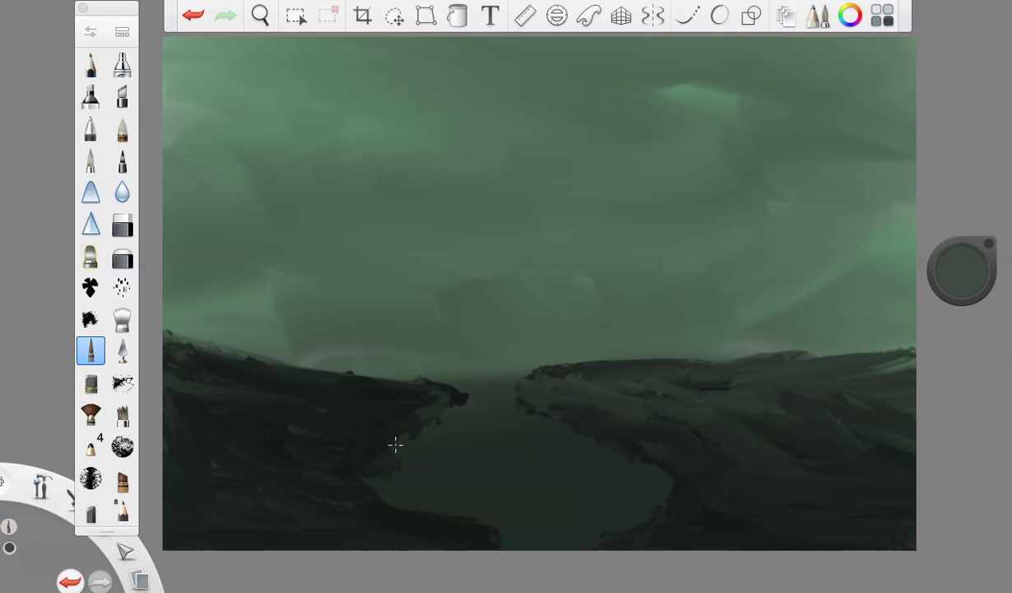
Reduce the brush size and paint lighter diagonal streaks on the left bank, with darker green strokes over its lower part.
click(91, 31)
drag(220, 272, 208, 278)
click(167, 63)
drag(413, 388, 469, 400)
drag(404, 383, 174, 348)
mouse_move(306, 397)
mouse_down()
mouse_move(395, 419)
mouse_move(204, 381)
mouse_move(255, 438)
mouse_up()
drag(963, 272, 975, 323)
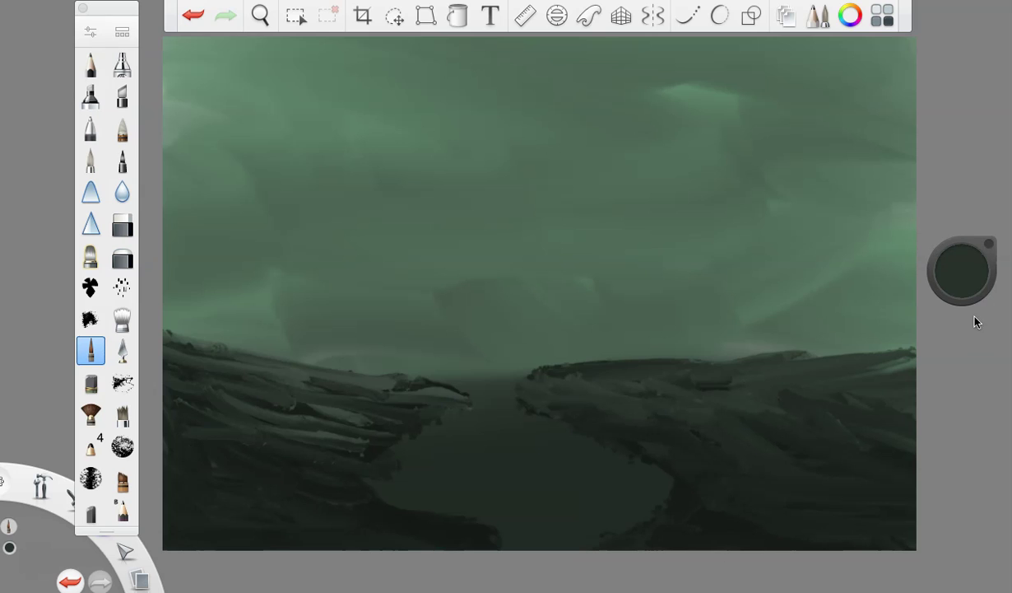
mouse_move(257, 442)
mouse_down()
mouse_move(231, 423)
mouse_move(354, 427)
mouse_move(275, 515)
mouse_move(315, 476)
mouse_move(312, 500)
mouse_move(472, 538)
mouse_move(313, 502)
mouse_move(377, 550)
mouse_move(196, 546)
mouse_up()
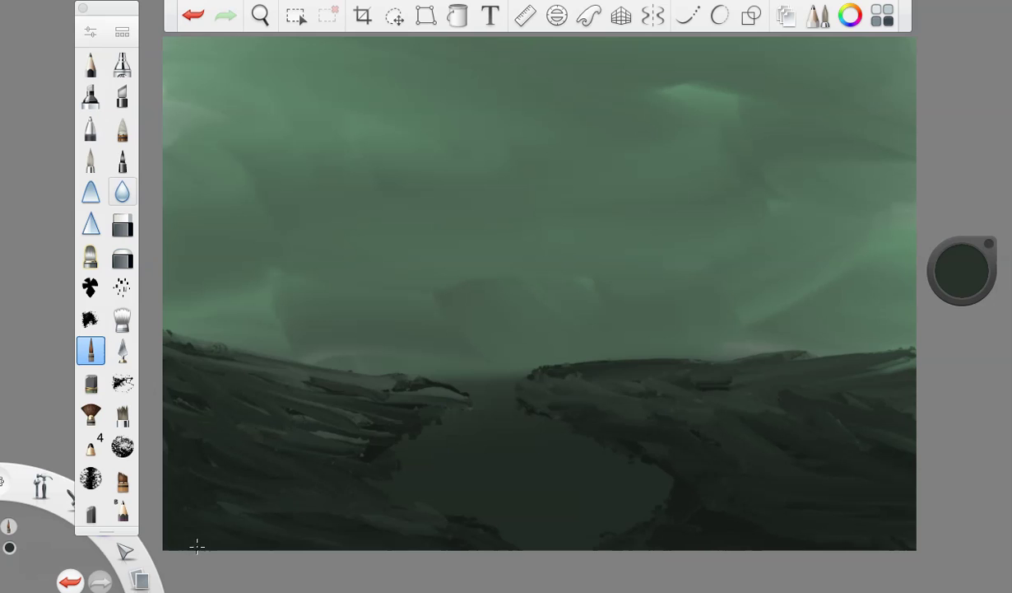
Choose a medium blue and fill the river from the horizon down to the foreground with horizontal strokes.
click(968, 265)
click(937, 302)
click(954, 280)
mouse_move(484, 390)
mouse_down()
mouse_move(506, 405)
mouse_move(472, 417)
mouse_move(513, 452)
mouse_move(400, 473)
mouse_move(572, 458)
mouse_move(642, 488)
mouse_move(412, 485)
mouse_move(514, 421)
mouse_up()
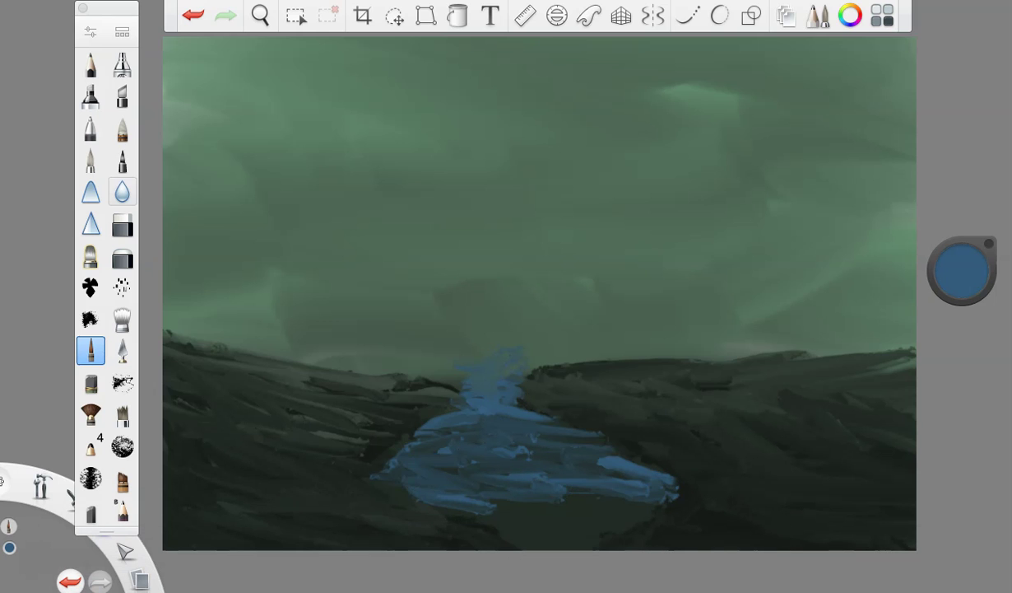
mouse_move(486, 479)
mouse_down()
mouse_move(549, 515)
mouse_move(511, 537)
mouse_move(590, 494)
mouse_move(603, 506)
mouse_move(554, 542)
mouse_up()
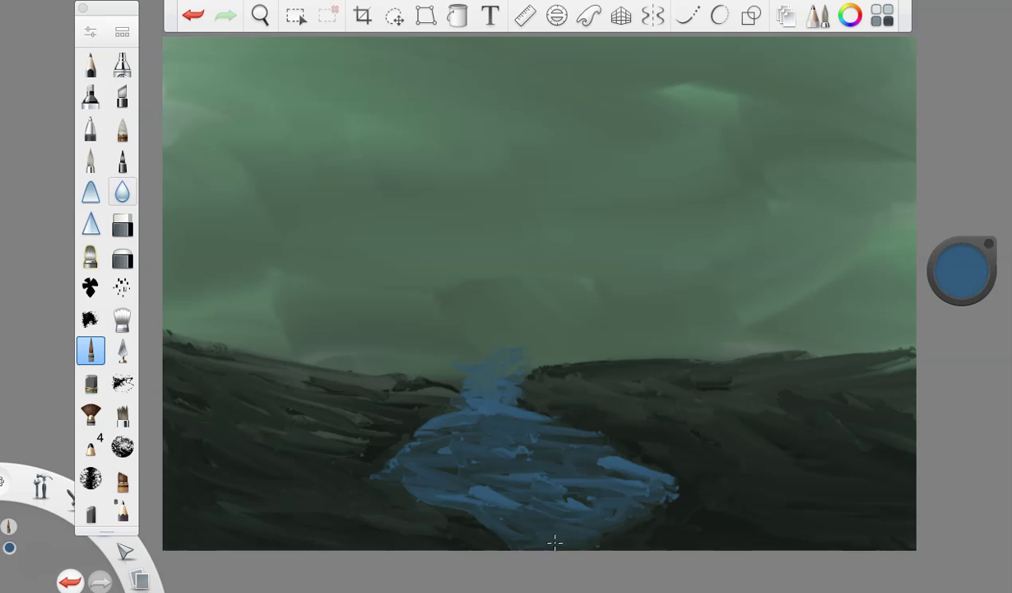
Paint a jagged, near-black rock cliff on the right edge of the horizon and add lighter grey faces to it.
click(965, 259)
click(912, 330)
click(748, 400)
drag(963, 273, 963, 354)
click(90, 32)
click(167, 65)
mouse_move(805, 392)
mouse_down()
mouse_move(887, 255)
mouse_move(920, 244)
mouse_move(807, 369)
mouse_move(827, 333)
mouse_move(815, 354)
mouse_move(880, 336)
mouse_move(864, 313)
mouse_move(840, 369)
mouse_move(891, 339)
mouse_move(737, 395)
mouse_move(782, 329)
mouse_move(803, 361)
mouse_move(900, 355)
mouse_move(881, 366)
mouse_up()
drag(966, 303, 959, 189)
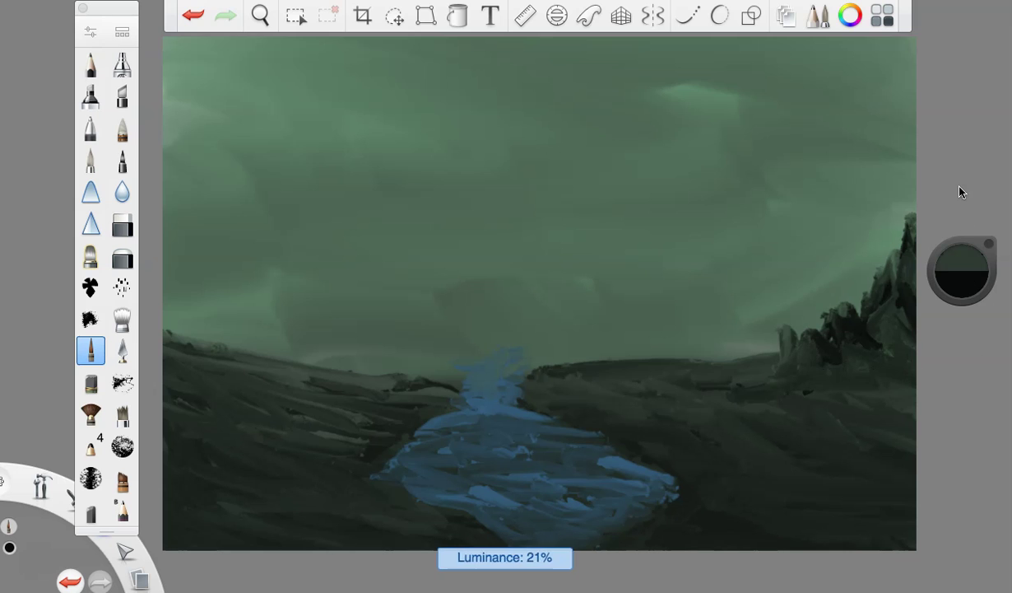
mouse_move(915, 230)
mouse_down()
mouse_move(893, 344)
mouse_move(863, 317)
mouse_move(817, 343)
mouse_move(835, 363)
mouse_move(793, 369)
mouse_move(852, 361)
mouse_up()
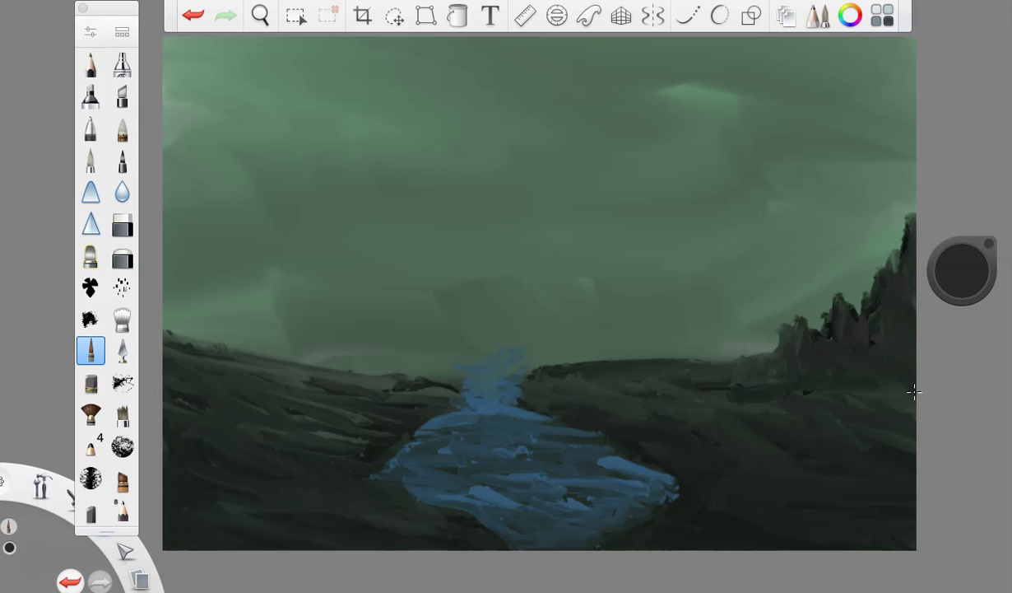
Sample the dark ground colour and extend the land along the horizon on both sides of the river.
click(961, 286)
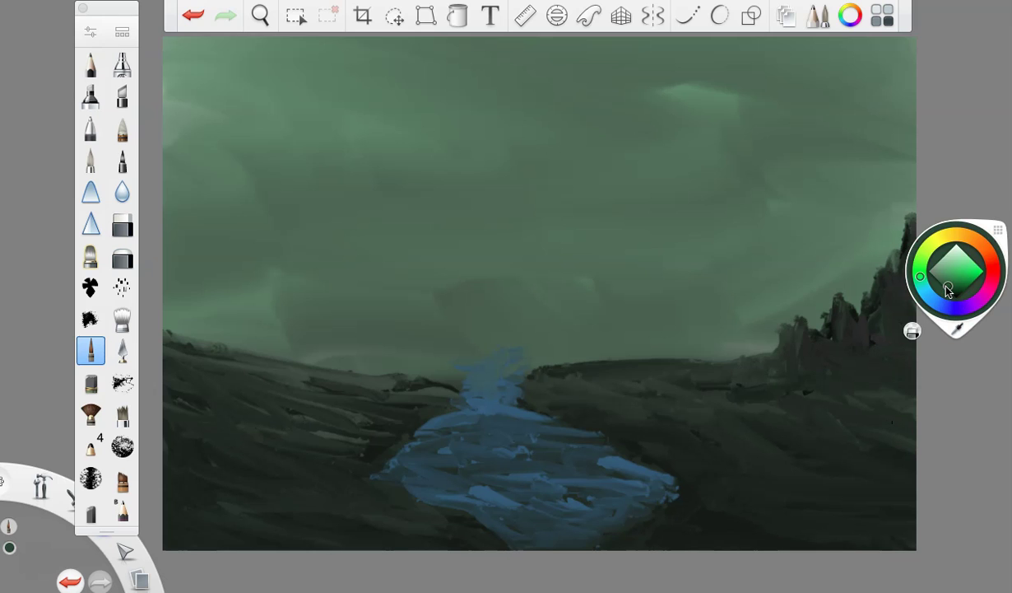
click(958, 330)
click(664, 424)
mouse_move(528, 374)
mouse_down()
mouse_move(554, 357)
mouse_move(675, 353)
mouse_up()
drag(494, 385, 564, 376)
drag(658, 353, 745, 350)
mouse_move(476, 368)
mouse_down()
mouse_move(421, 374)
mouse_move(164, 333)
mouse_up()
Model the individual rocks of the cliff with lighter grey faces and darker shadow strokes.
mouse_move(965, 277)
mouse_down()
mouse_move(879, 315)
mouse_move(901, 290)
mouse_move(911, 242)
mouse_move(883, 345)
mouse_move(835, 305)
mouse_move(834, 351)
mouse_up()
drag(798, 320, 785, 351)
drag(963, 273, 963, 362)
drag(810, 321, 804, 351)
drag(807, 289, 810, 339)
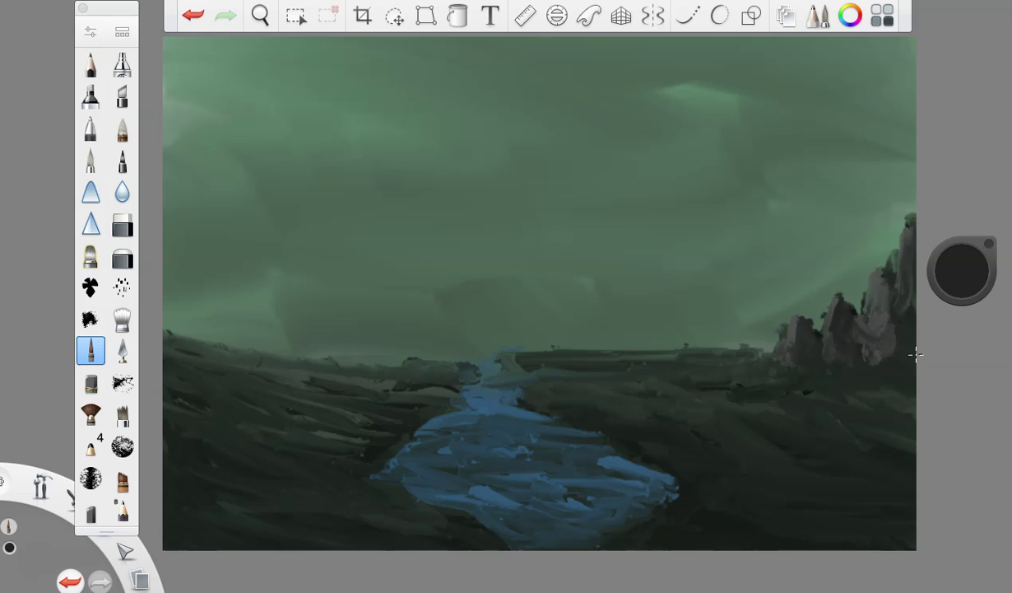
drag(852, 265, 848, 333)
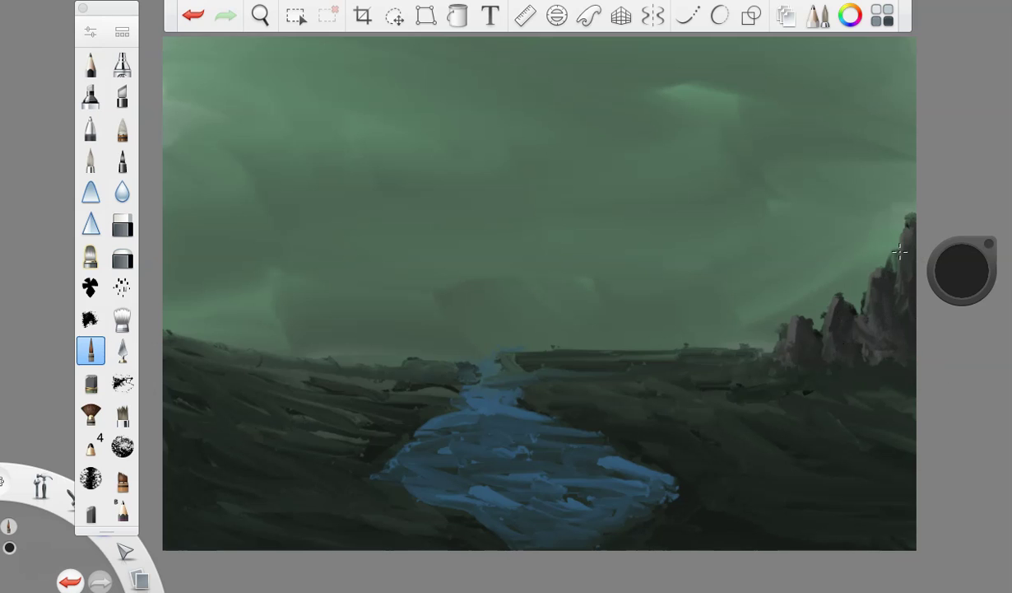
Paint a bright green bush with mid-green foliage at the foot of the cliff, using the Small Rigger at size 14.3.
click(952, 274)
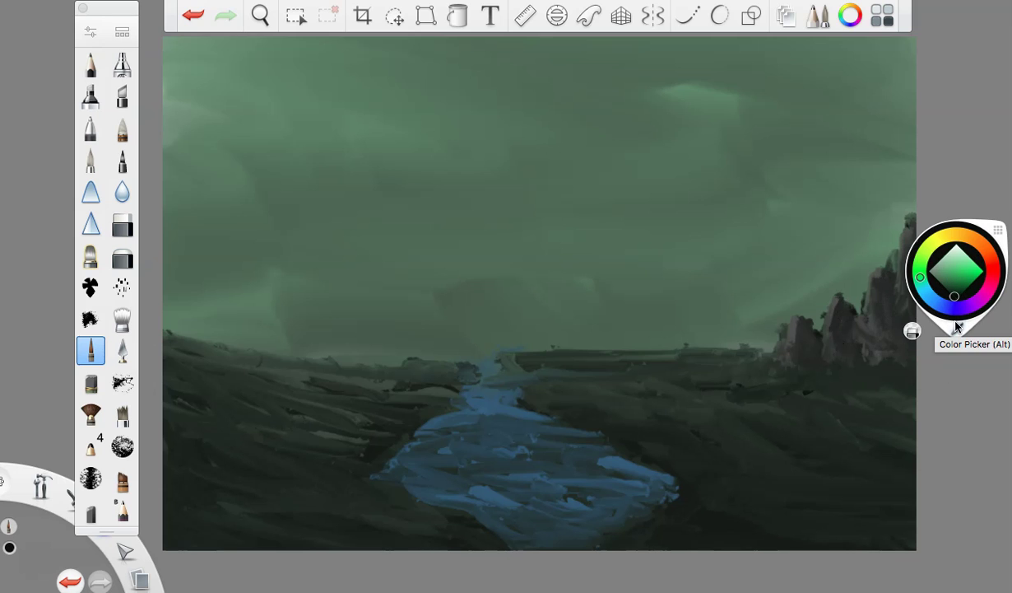
click(958, 274)
click(90, 31)
drag(194, 261, 187, 261)
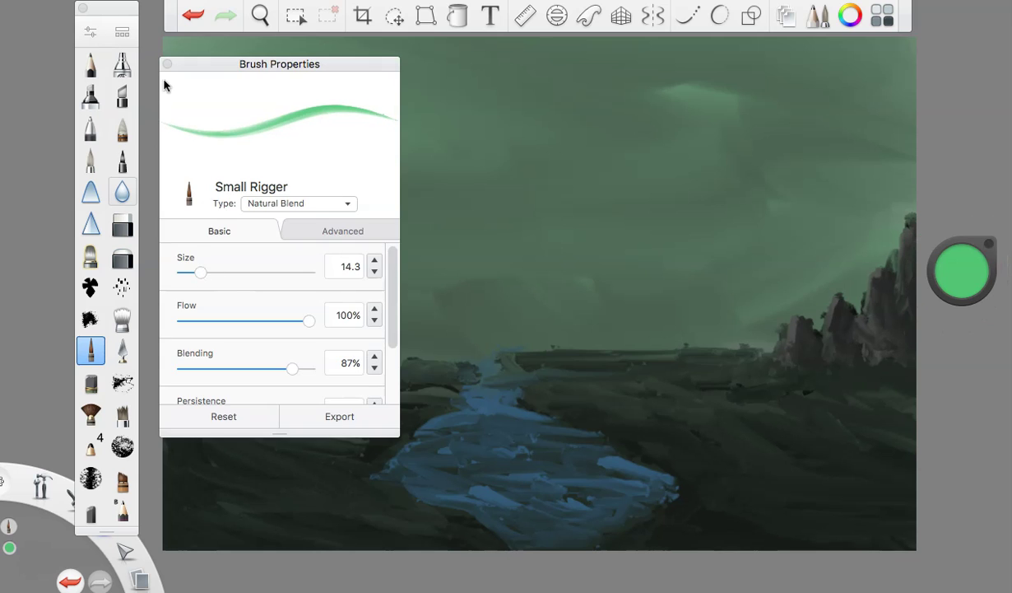
mouse_move(744, 334)
mouse_down()
mouse_move(763, 361)
mouse_move(794, 372)
mouse_move(708, 337)
mouse_move(833, 379)
mouse_move(714, 362)
mouse_up()
drag(960, 275, 947, 377)
mouse_move(725, 350)
mouse_down()
mouse_move(714, 362)
mouse_move(850, 384)
mouse_move(696, 367)
mouse_move(658, 342)
mouse_up()
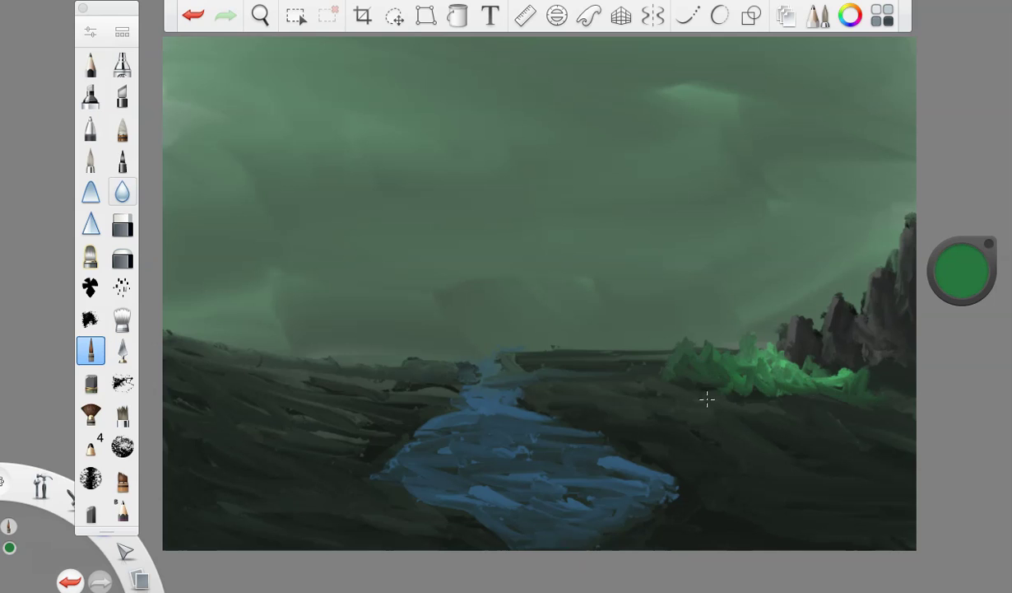
Shade the base and edges of the green bush with dark green, blending it into the ground.
mouse_move(802, 402)
mouse_down()
mouse_move(742, 402)
mouse_move(698, 376)
mouse_up()
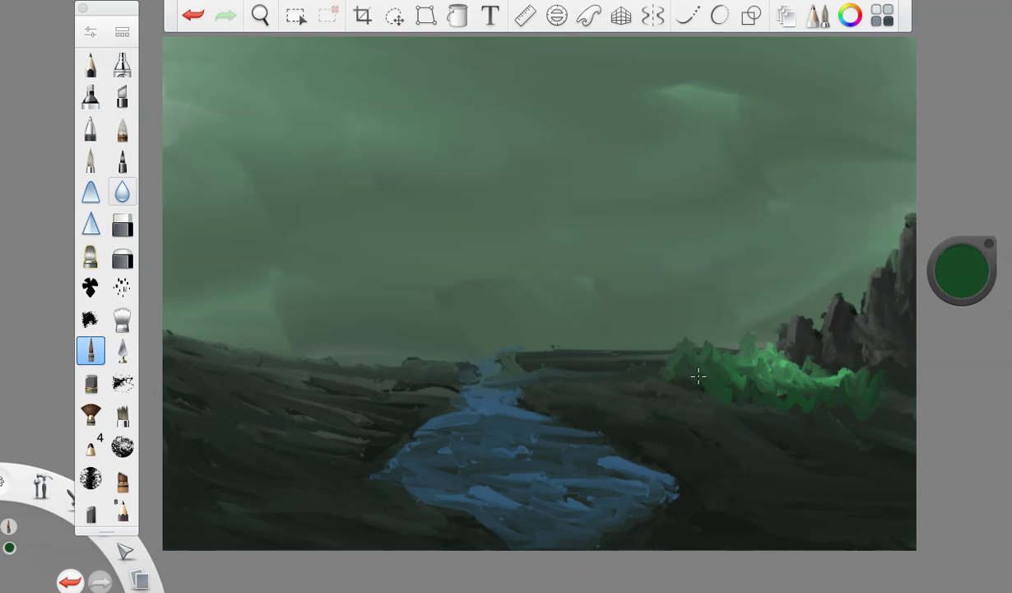
drag(962, 272, 731, 396)
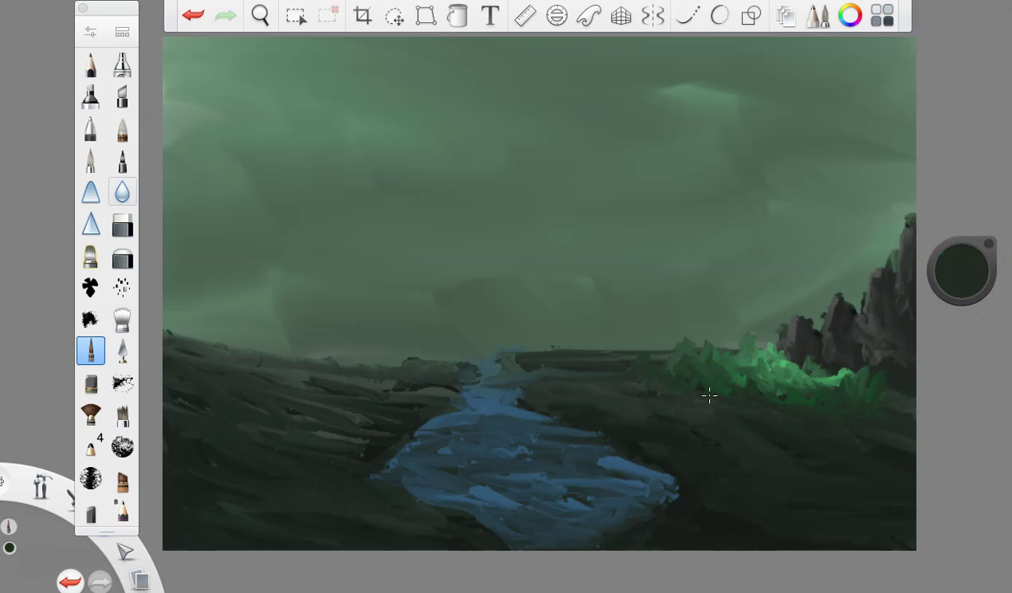
drag(961, 278, 959, 441)
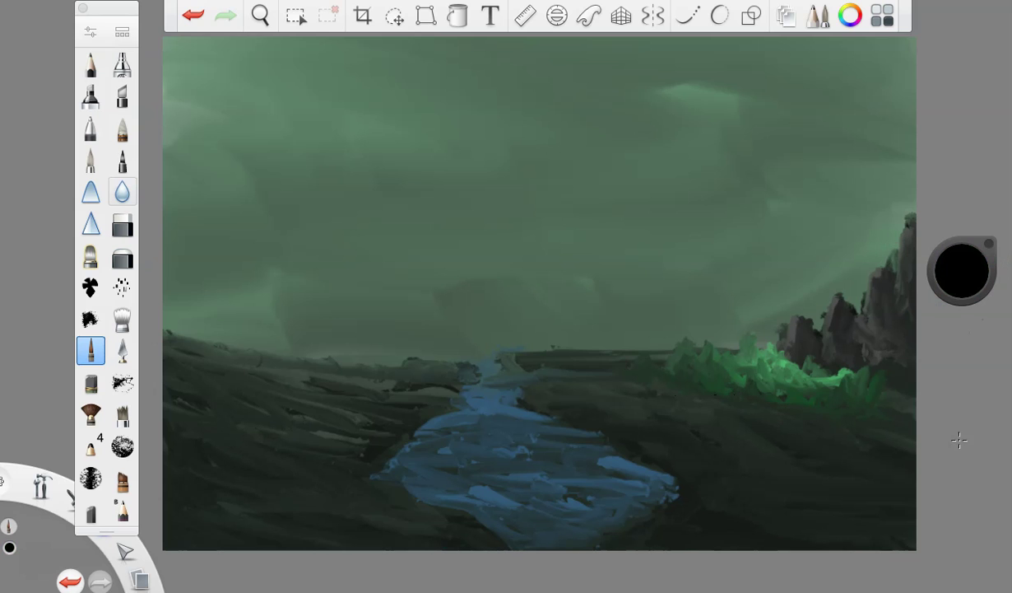
Paint two teal cloud bands across the upper sky with the Soft Pastel brush at size 56.4.
click(90, 382)
click(90, 31)
click(241, 268)
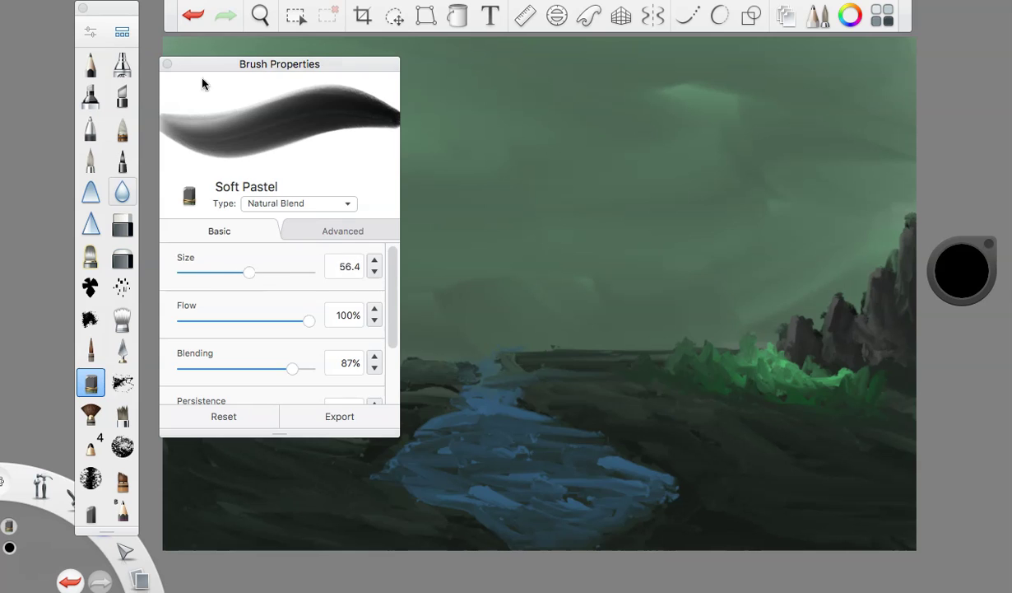
click(767, 104)
key(ctrl+z)
click(960, 278)
click(927, 288)
click(956, 280)
mouse_move(571, 107)
mouse_down()
mouse_move(506, 82)
mouse_move(177, 68)
mouse_up()
drag(750, 164, 432, 179)
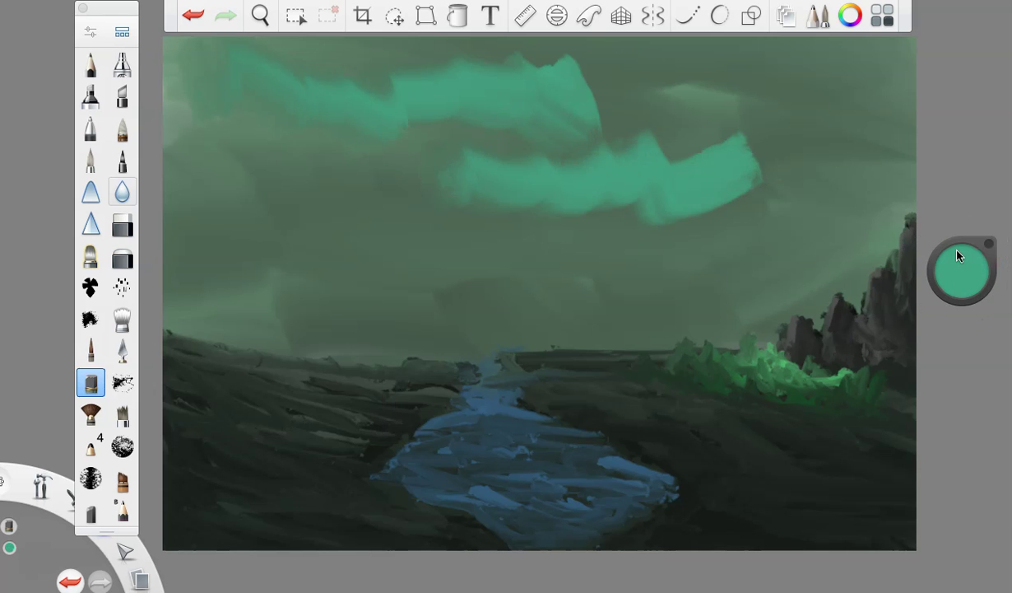
Shade the undersides of both cloud bands in darker teal and smooth the clouds into the sky with a blending brush.
drag(961, 266, 967, 311)
mouse_move(749, 161)
mouse_down()
mouse_move(671, 191)
mouse_move(334, 183)
mouse_up()
drag(572, 95, 233, 96)
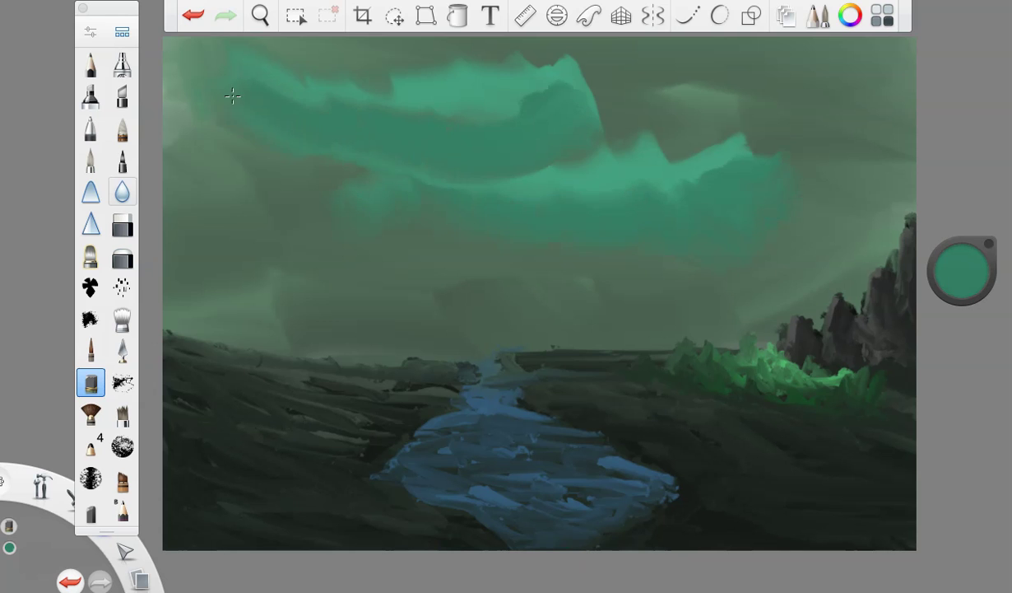
click(121, 319)
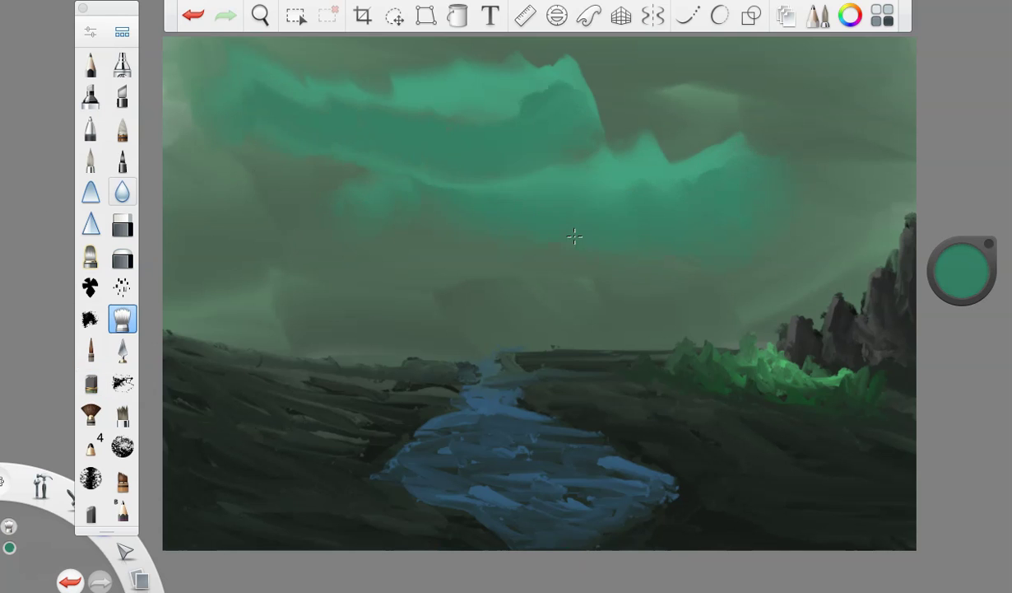
drag(563, 107, 294, 56)
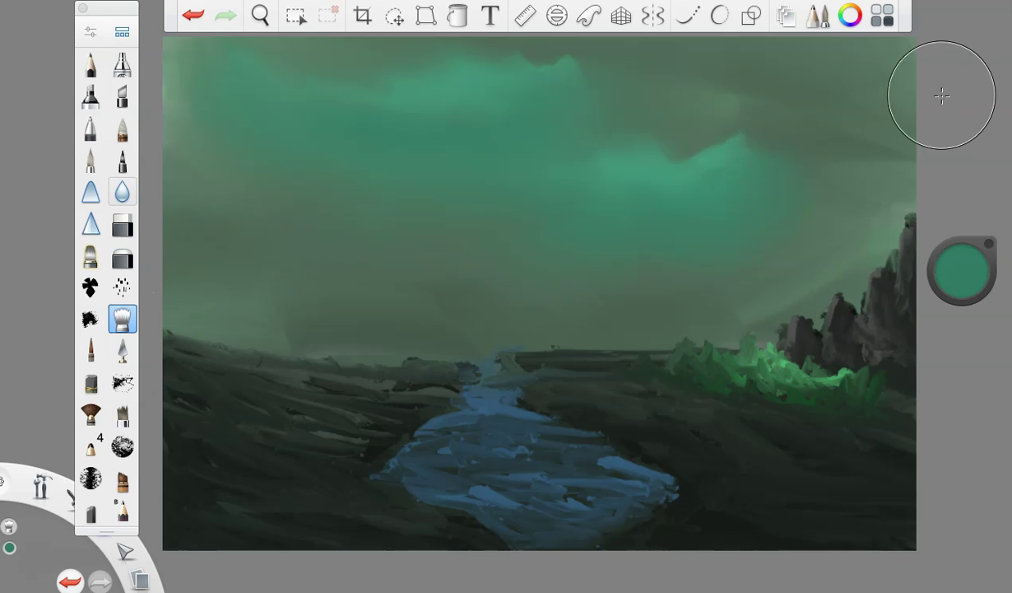
Sample the river's blue, darken it and paint darker water strokes along the river with the Small Rigger brush.
click(951, 279)
click(90, 350)
click(961, 273)
click(913, 331)
click(510, 436)
drag(961, 276, 962, 344)
mouse_move(484, 366)
mouse_down()
mouse_move(516, 413)
mouse_move(590, 438)
mouse_move(605, 504)
mouse_up()
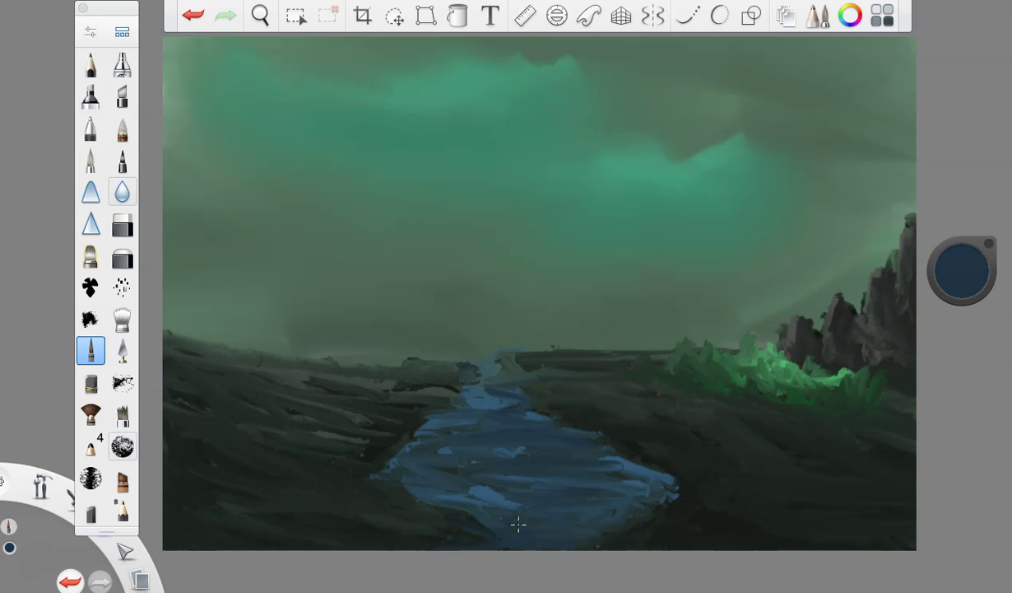
Paint dark navy and light blue horizontal ripples across the river.
drag(955, 238, 969, 350)
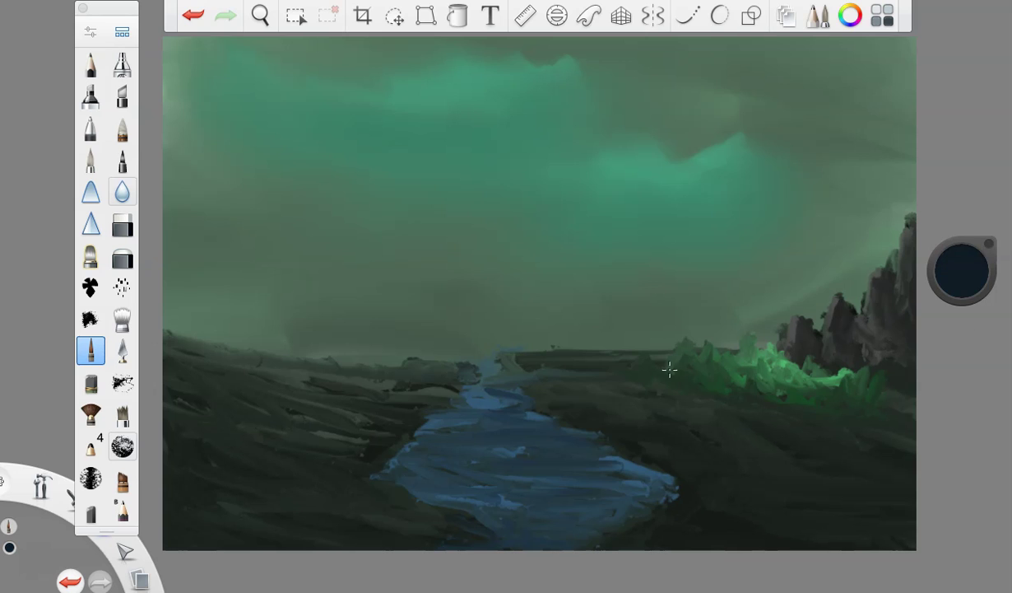
mouse_move(569, 423)
mouse_down()
mouse_move(606, 462)
mouse_move(440, 496)
mouse_move(502, 542)
mouse_move(498, 432)
mouse_up()
drag(959, 272, 912, 97)
mouse_move(473, 352)
mouse_down()
mouse_move(519, 414)
mouse_move(537, 490)
mouse_move(687, 538)
mouse_up()
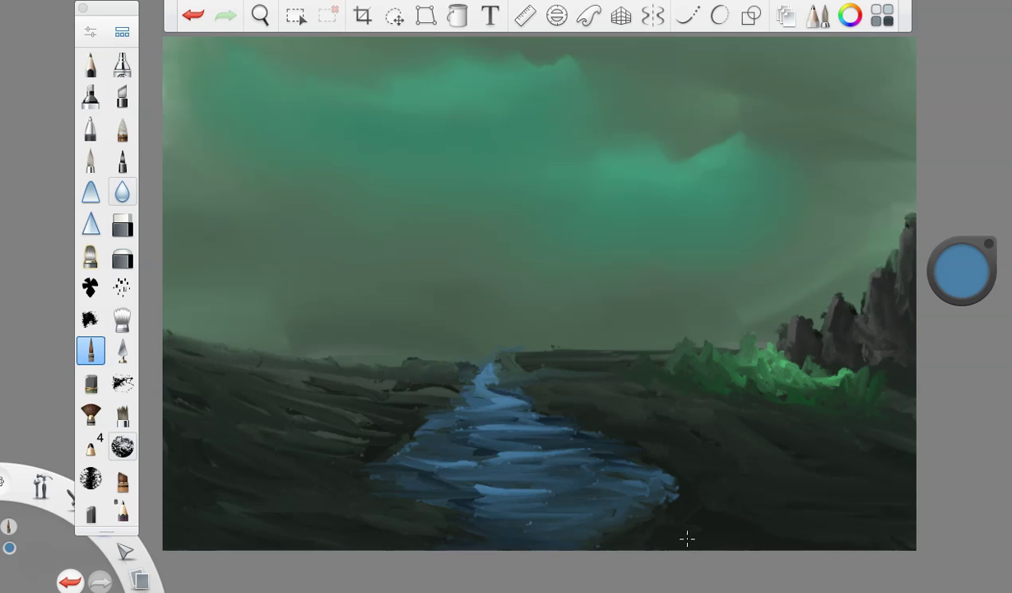
Paint near-black shadow edges along both banks where the land meets the water.
drag(962, 272, 955, 337)
mouse_move(615, 430)
mouse_down()
mouse_move(543, 409)
mouse_move(505, 378)
mouse_up()
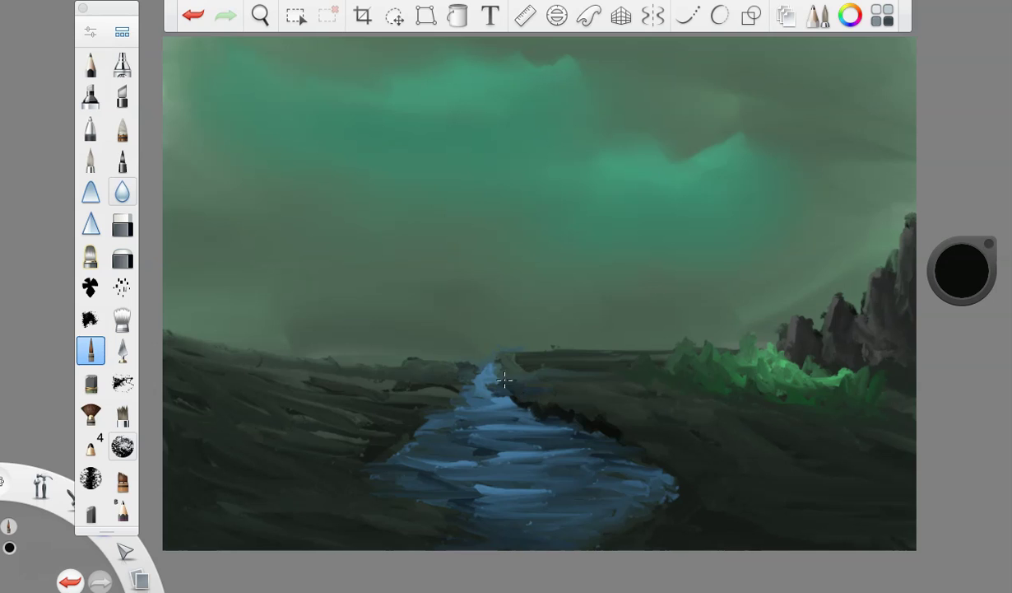
drag(621, 438, 619, 542)
drag(451, 402, 385, 469)
Add lighter grey-green highlights along the upper edges of both river banks.
drag(963, 272, 933, 126)
drag(504, 380, 572, 408)
drag(457, 373, 350, 436)
Paint a large solid black oval above the left bank with the Small Rigger brush at size 20.8.
drag(957, 283, 945, 586)
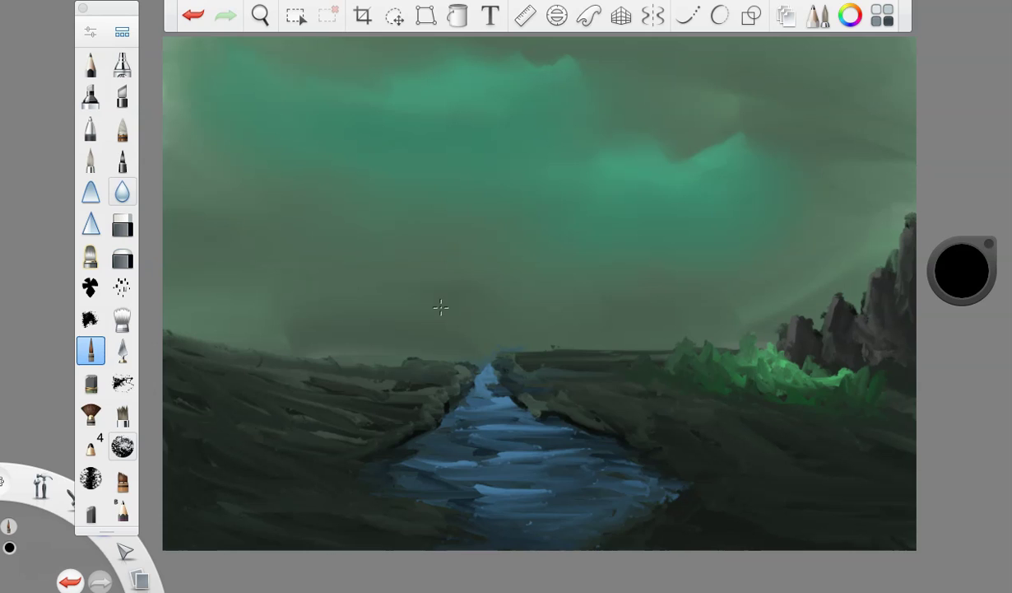
click(87, 28)
drag(207, 272, 213, 273)
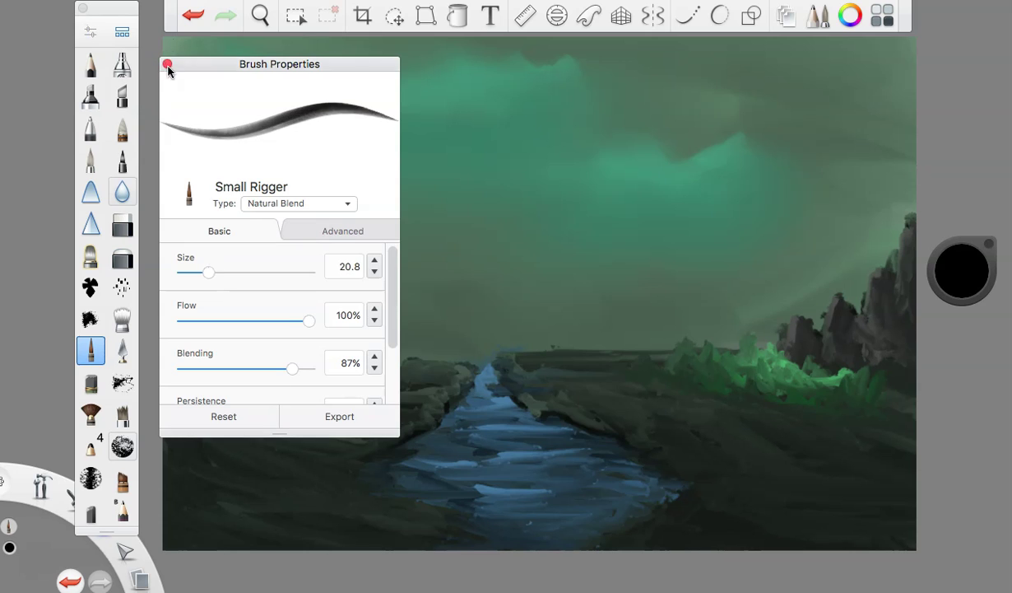
click(167, 63)
mouse_move(264, 292)
mouse_down()
mouse_move(341, 297)
mouse_move(272, 280)
mouse_move(335, 278)
mouse_move(305, 354)
mouse_move(334, 317)
mouse_move(296, 288)
mouse_move(313, 333)
mouse_move(251, 317)
mouse_move(264, 350)
mouse_move(321, 361)
mouse_move(363, 333)
mouse_move(350, 280)
mouse_up()
click(197, 17)
mouse_move(325, 356)
mouse_down()
mouse_move(284, 346)
mouse_move(327, 327)
mouse_move(297, 349)
mouse_move(317, 292)
mouse_up()
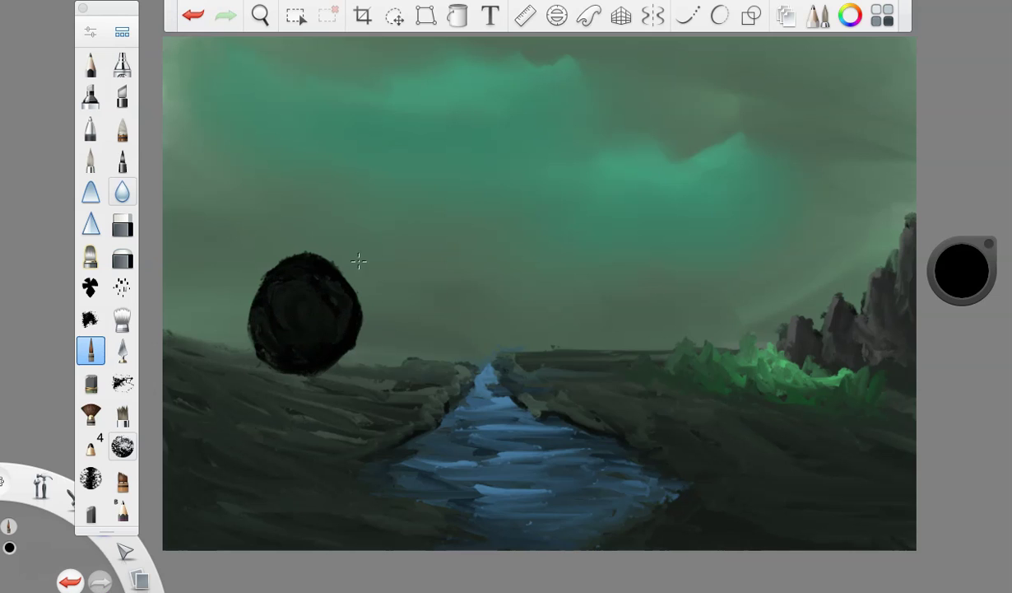
Reduce the brush size, paint a black stem rising diagonally from the oval and add dark grey highlights on the oval's upper part.
click(90, 32)
drag(202, 275, 196, 273)
click(167, 63)
mouse_move(313, 303)
mouse_down()
mouse_move(348, 235)
mouse_move(393, 215)
mouse_up()
drag(962, 270, 965, 166)
mouse_move(284, 264)
mouse_down()
mouse_move(338, 284)
mouse_move(321, 279)
mouse_up()
Extend the black stem into thin bent branches over the river and taper the oval's lower end to a point.
drag(962, 272, 958, 421)
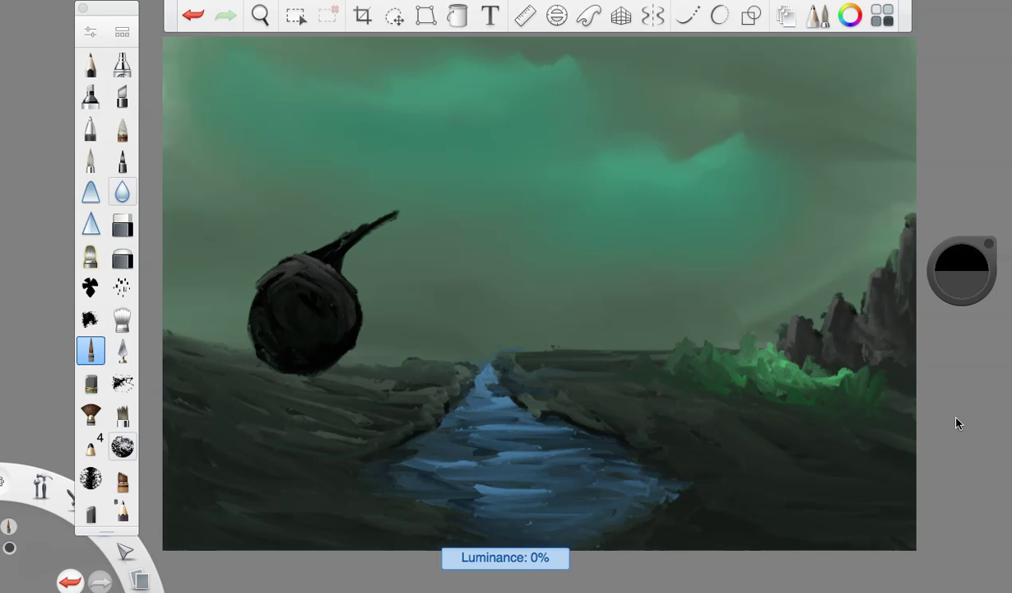
mouse_move(329, 235)
mouse_down()
mouse_move(461, 214)
mouse_move(489, 282)
mouse_up()
mouse_move(384, 213)
mouse_down()
mouse_move(451, 211)
mouse_move(479, 256)
mouse_up()
mouse_move(402, 209)
mouse_down()
mouse_move(498, 145)
mouse_move(557, 213)
mouse_up()
drag(256, 329, 341, 340)
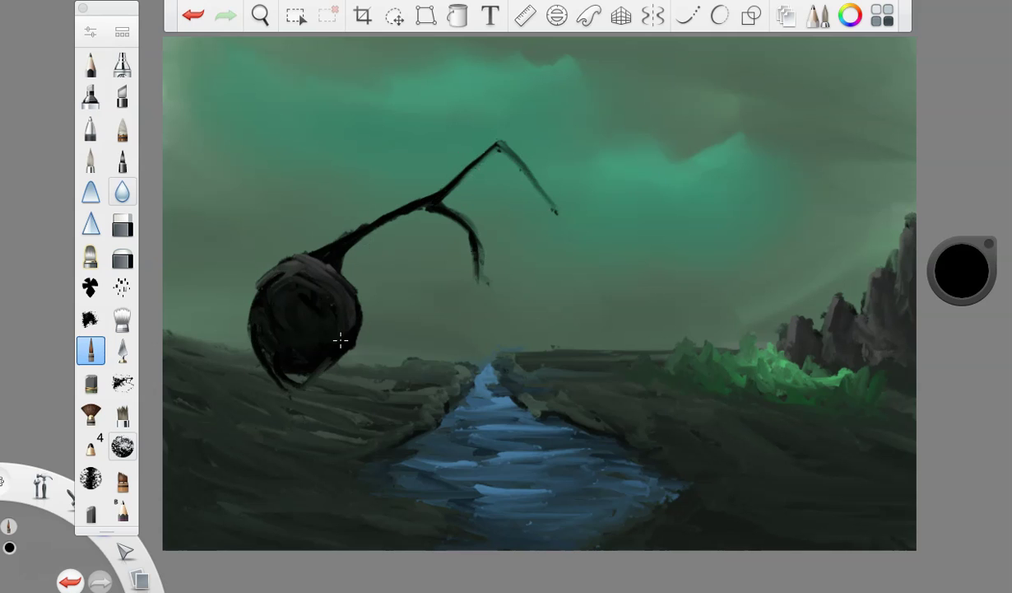
drag(481, 174, 535, 234)
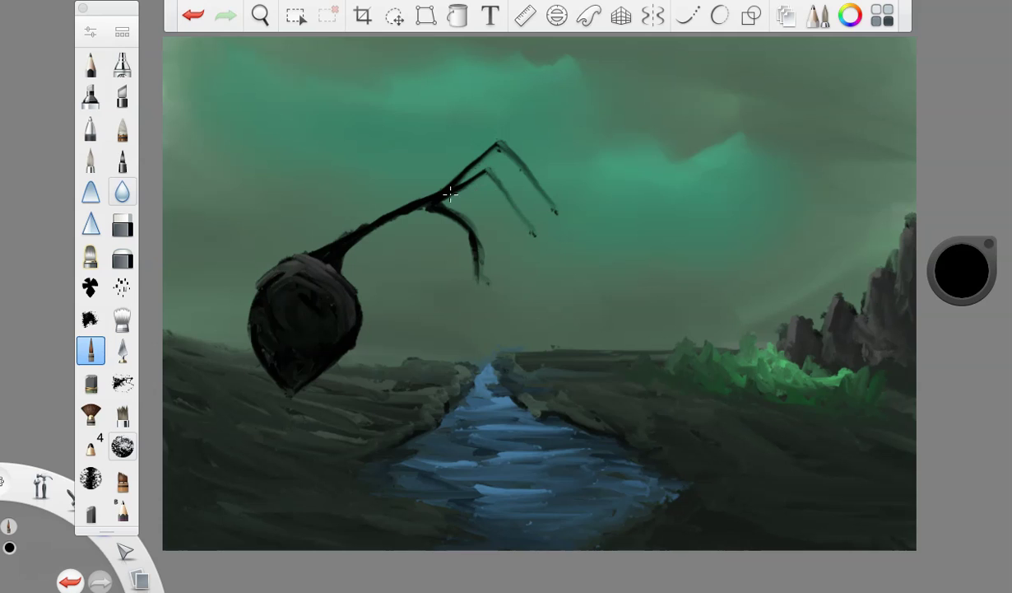
Extend the black branches over the river into four long curved tendrils sweeping towards the rocks.
drag(452, 195, 539, 288)
mouse_move(481, 167)
mouse_down()
mouse_move(504, 141)
mouse_move(583, 231)
mouse_up()
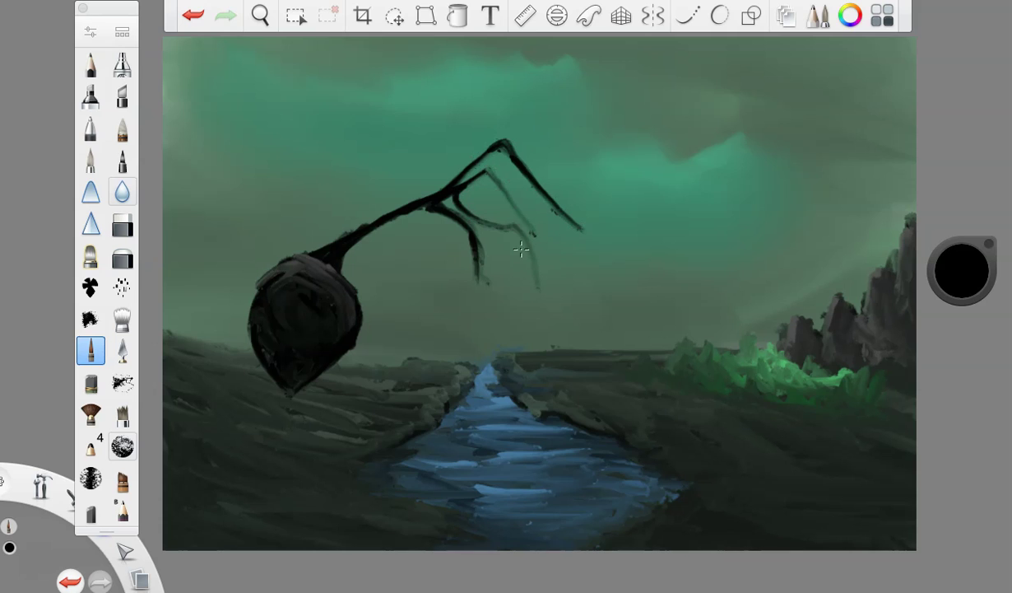
drag(494, 223, 581, 283)
drag(498, 179, 574, 253)
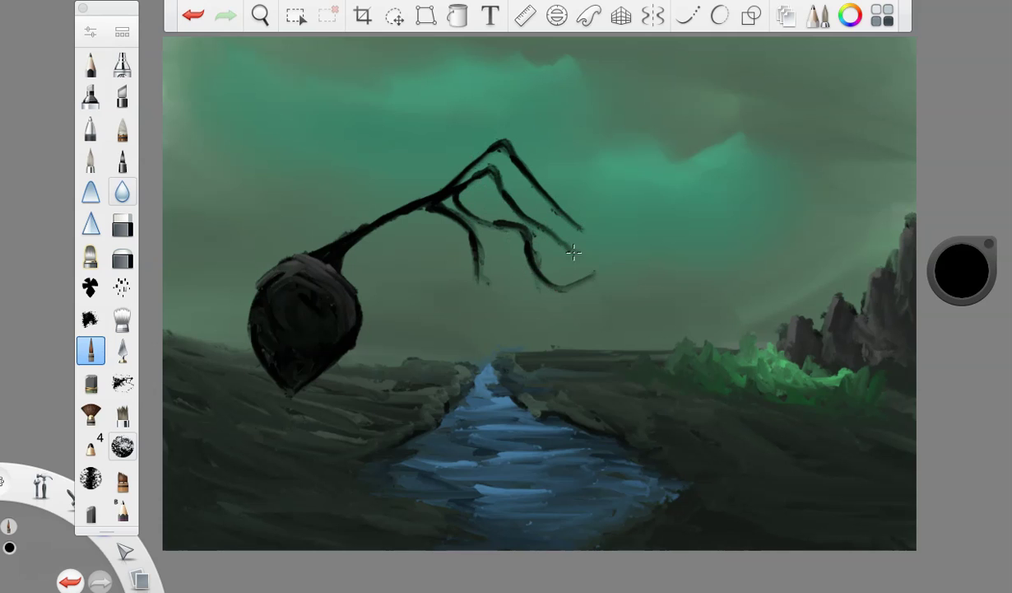
drag(483, 249, 591, 305)
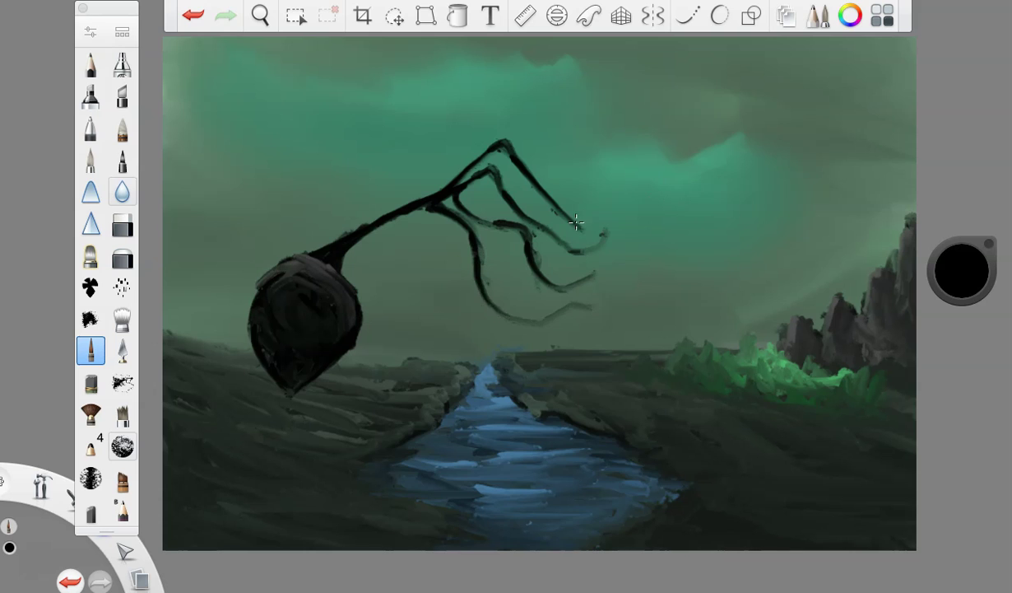
Join the tendril tips into a solid black body section and add a bent hind leg with forked feet near the bush.
drag(576, 221, 580, 248)
drag(578, 308, 610, 243)
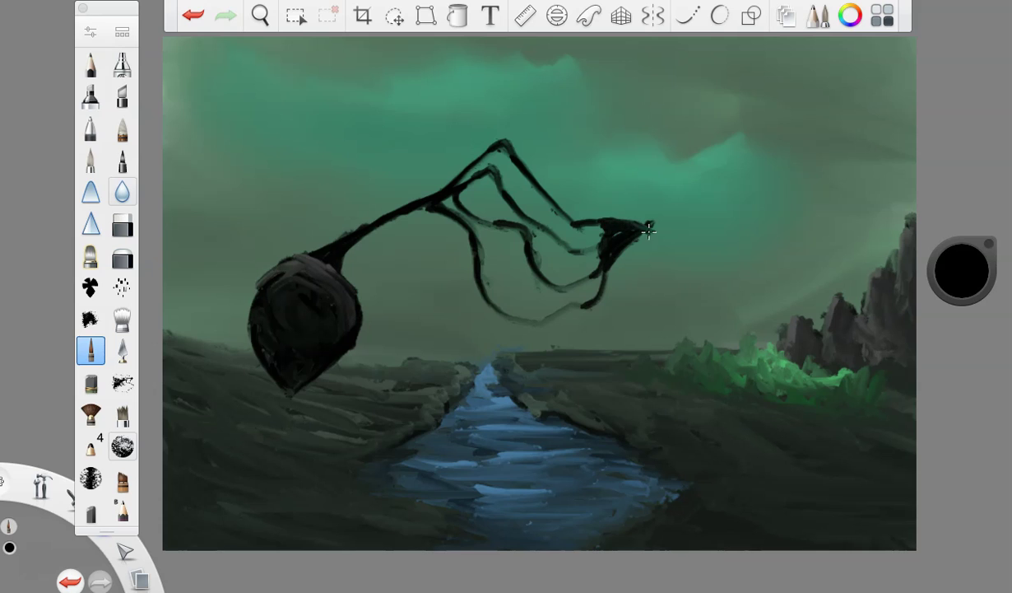
mouse_move(687, 211)
mouse_down()
mouse_move(694, 290)
mouse_move(630, 221)
mouse_move(682, 321)
mouse_up()
drag(683, 262, 708, 352)
Adjust the brush size and cover the upper part of the creature's black oval head with dark muted red.
click(975, 285)
click(991, 281)
click(958, 289)
mouse_move(297, 265)
mouse_down()
mouse_move(344, 289)
mouse_move(342, 345)
mouse_up()
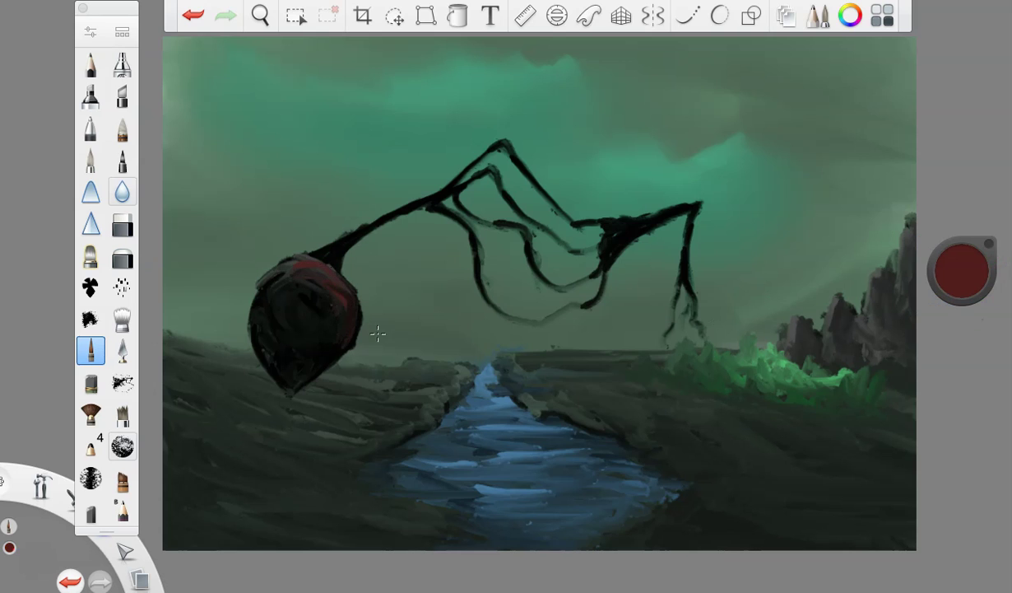
click(91, 31)
drag(186, 257, 194, 257)
click(305, 273)
drag(333, 293, 329, 349)
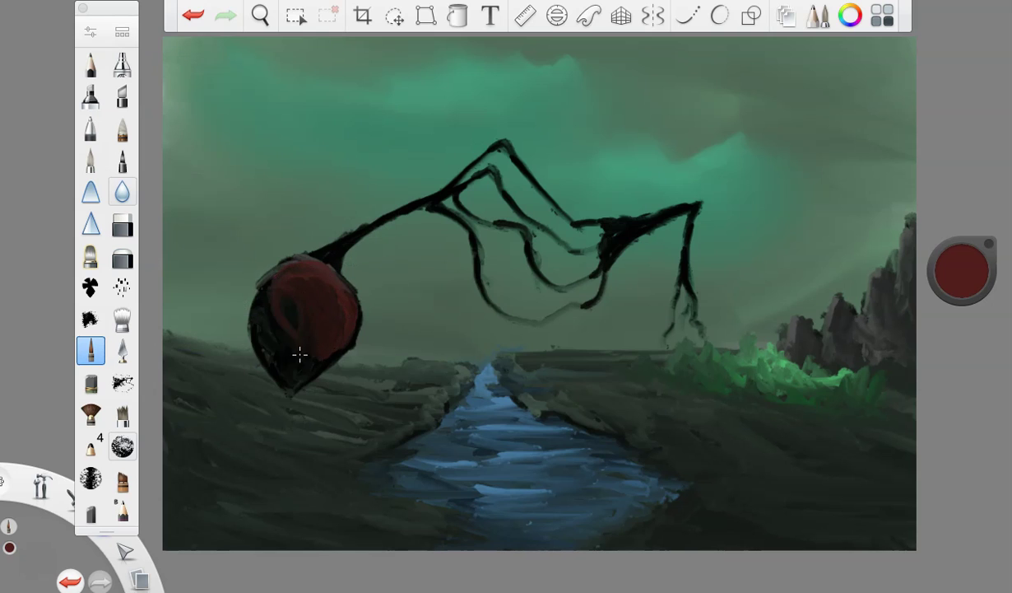
Brighten the creature's head with saturated red strokes and blend deep dark red into its lower part.
click(969, 276)
click(975, 281)
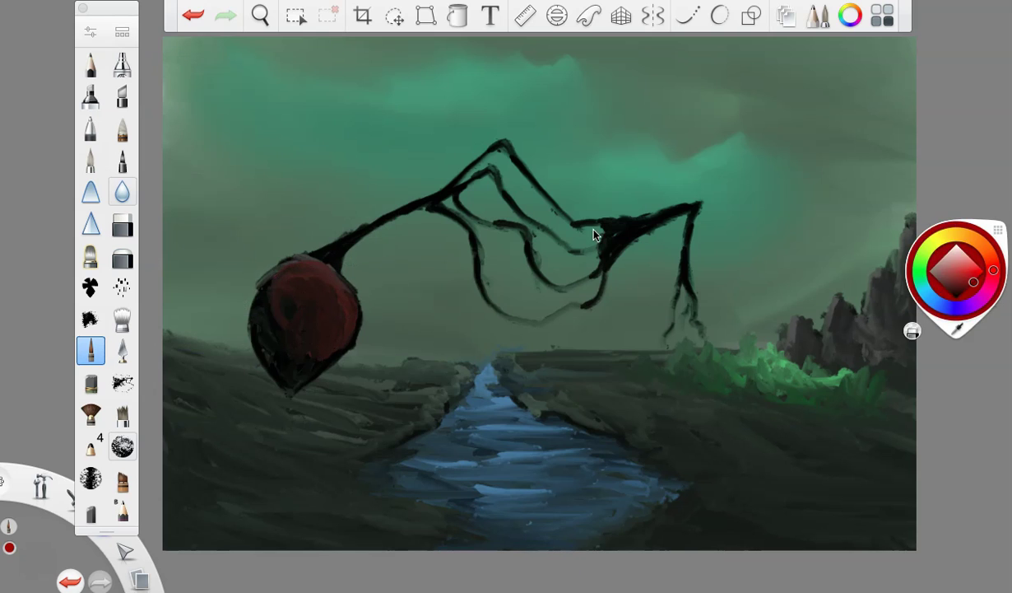
drag(298, 270, 322, 282)
drag(963, 271, 960, 323)
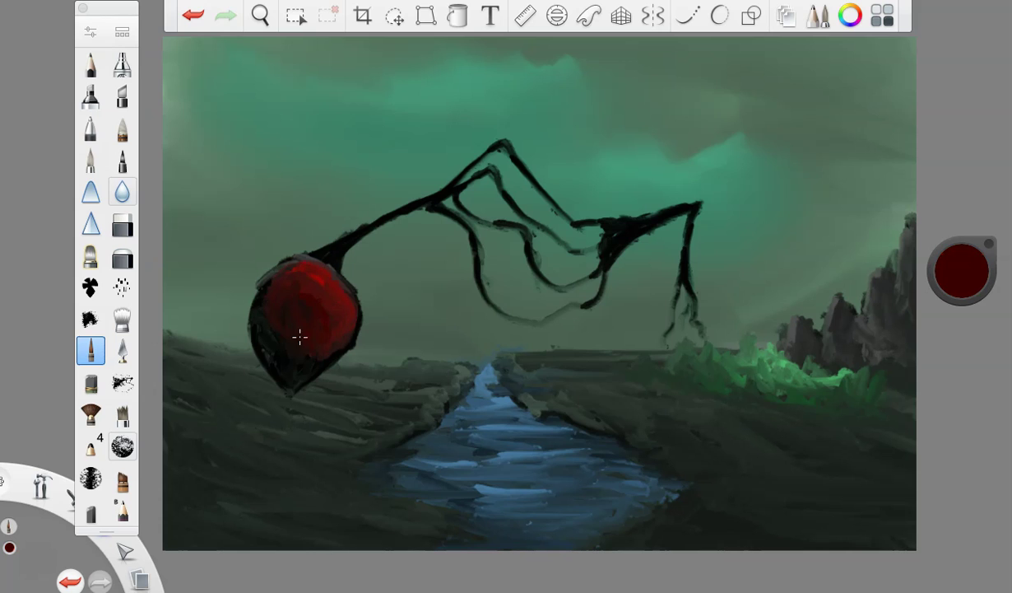
mouse_move(963, 273)
mouse_down()
mouse_move(967, 98)
mouse_move(972, 398)
mouse_up()
click(91, 33)
drag(197, 277, 192, 274)
click(166, 64)
mouse_move(424, 206)
mouse_down()
mouse_move(467, 225)
mouse_move(481, 275)
mouse_move(530, 317)
mouse_move(556, 318)
mouse_move(605, 284)
mouse_move(496, 305)
mouse_up()
drag(485, 255, 539, 326)
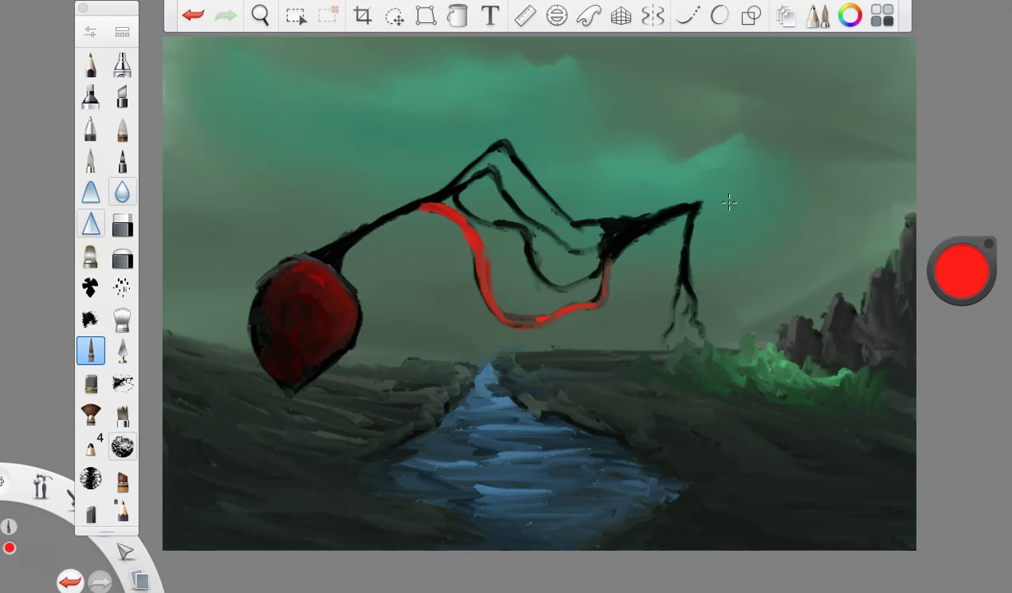
click(194, 15)
click(194, 15)
click(194, 15)
click(194, 15)
click(224, 15)
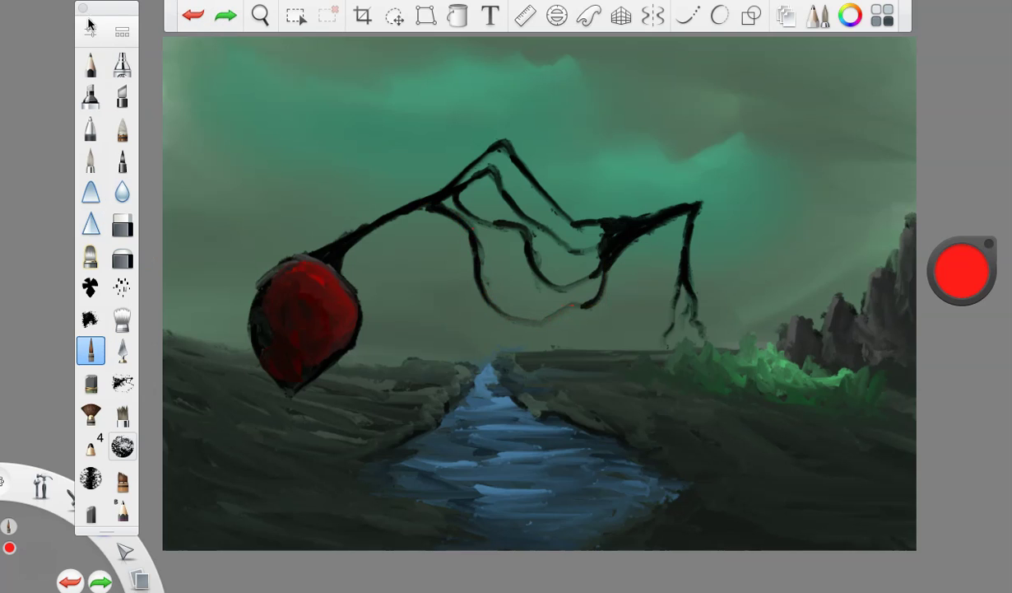
Reduce the brush size and trace the creature's lowest tendril with a thin red line.
click(91, 32)
drag(193, 274, 193, 275)
click(166, 63)
drag(961, 271, 970, 354)
mouse_move(427, 207)
mouse_down()
mouse_move(459, 219)
mouse_move(481, 292)
mouse_move(518, 320)
mouse_up()
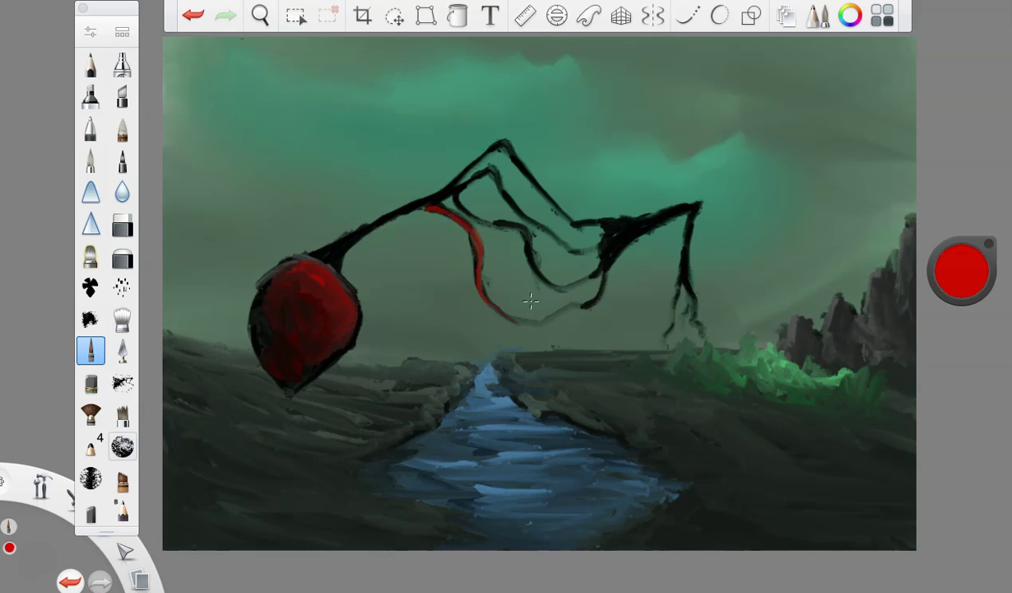
mouse_move(481, 291)
mouse_down()
mouse_move(497, 313)
mouse_move(524, 319)
mouse_move(598, 301)
mouse_move(606, 271)
mouse_up()
Trace the three upper tendrils and their rear junction with thin red lines.
mouse_move(454, 196)
mouse_down()
mouse_move(498, 223)
mouse_move(458, 194)
mouse_move(489, 173)
mouse_move(427, 205)
mouse_move(477, 211)
mouse_move(466, 208)
mouse_move(533, 239)
mouse_move(493, 222)
mouse_move(540, 245)
mouse_move(525, 236)
mouse_move(528, 262)
mouse_move(558, 289)
mouse_move(538, 277)
mouse_move(575, 283)
mouse_up()
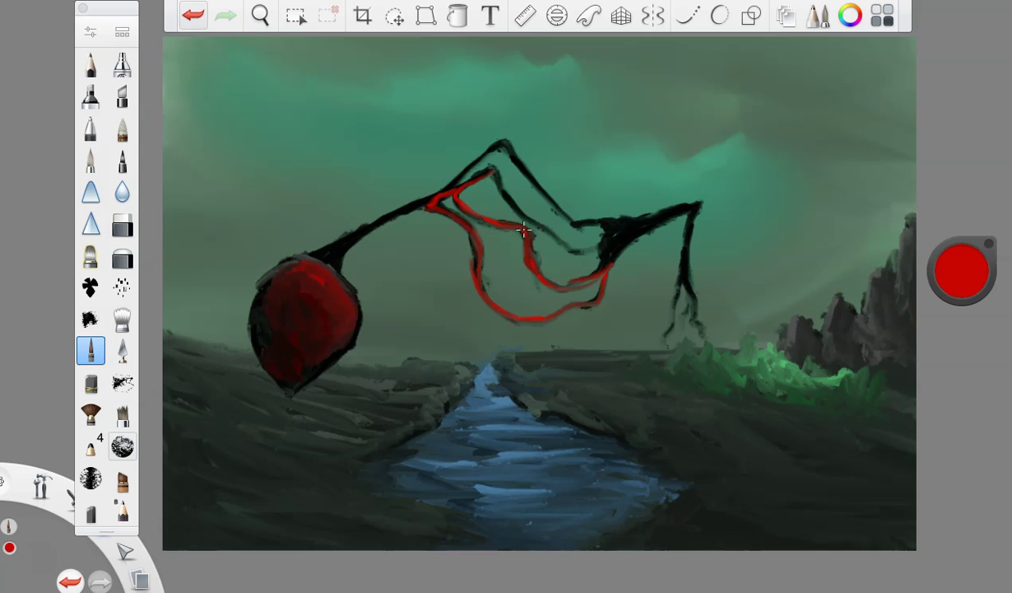
mouse_move(492, 171)
mouse_down()
mouse_move(506, 207)
mouse_move(545, 232)
mouse_move(534, 230)
mouse_move(605, 246)
mouse_up()
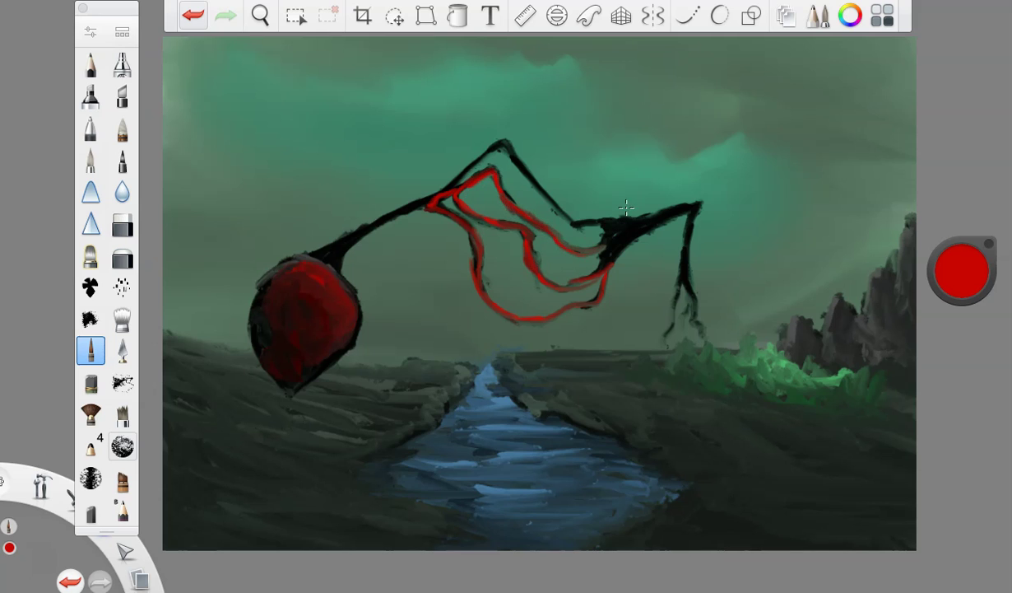
mouse_move(433, 199)
mouse_down()
mouse_move(501, 147)
mouse_move(554, 206)
mouse_up()
mouse_move(528, 173)
mouse_down()
mouse_move(565, 217)
mouse_move(607, 219)
mouse_move(608, 244)
mouse_move(572, 254)
mouse_move(622, 253)
mouse_move(593, 285)
mouse_move(615, 250)
mouse_up()
Switch to white, adjust the brush size and paint two tall oval eyes on the creature's head.
click(946, 268)
drag(950, 260, 918, 197)
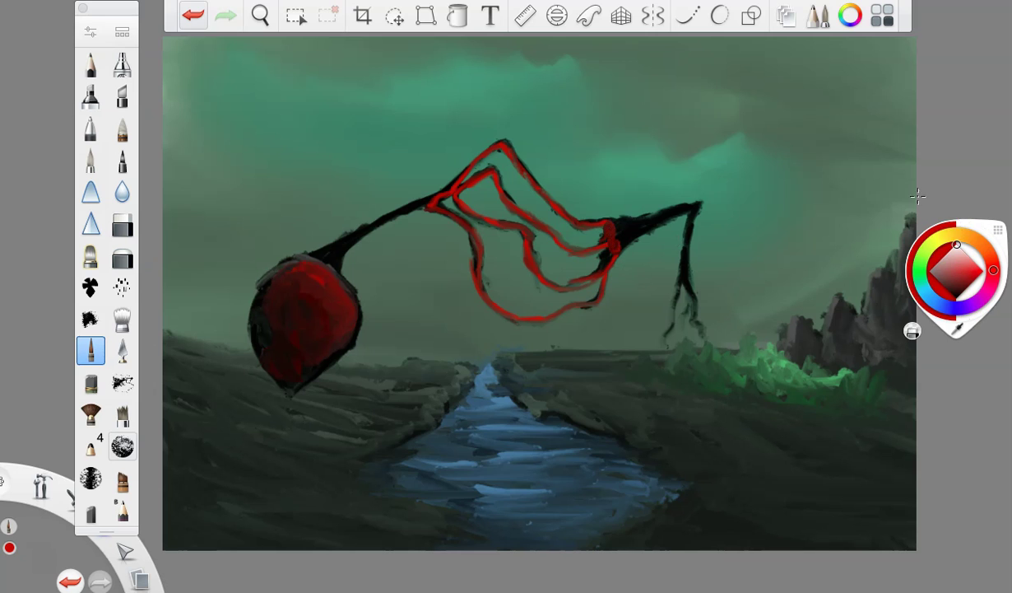
click(91, 33)
drag(185, 273, 207, 273)
click(167, 64)
drag(275, 290, 275, 329)
drag(326, 287, 324, 325)
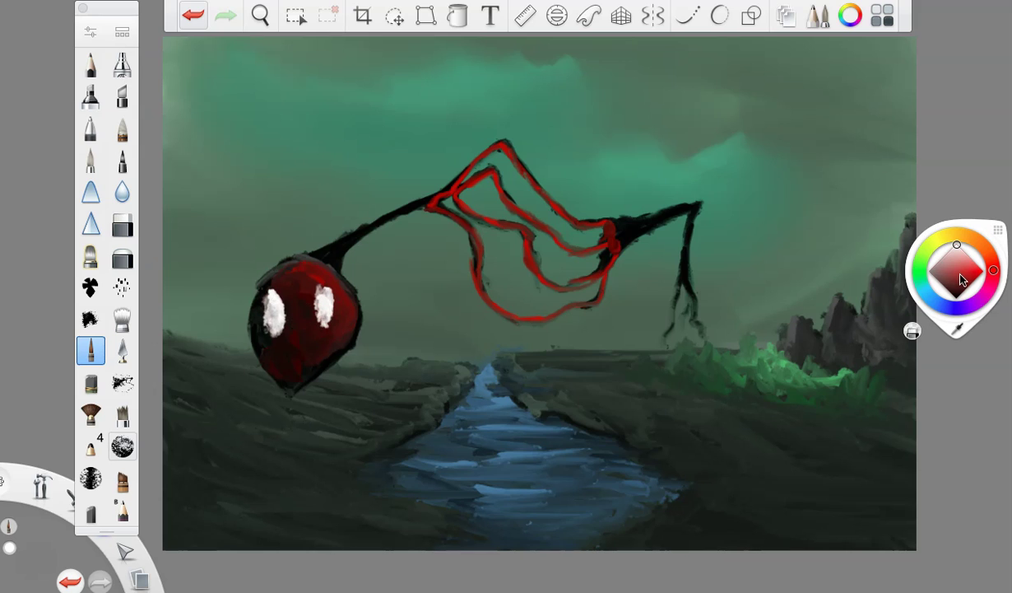
Adjust the brush size and paint a curved white smile below the creature's eyes.
drag(961, 276, 988, 270)
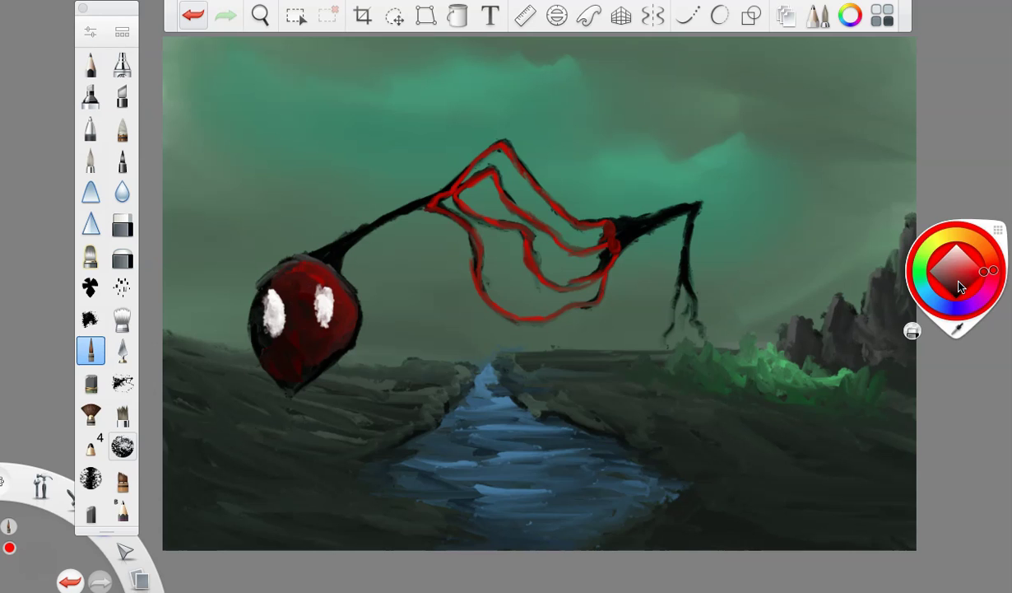
click(90, 31)
drag(194, 267, 190, 267)
click(164, 65)
mouse_move(264, 344)
mouse_down()
mouse_move(331, 346)
mouse_move(281, 359)
mouse_move(321, 359)
mouse_up()
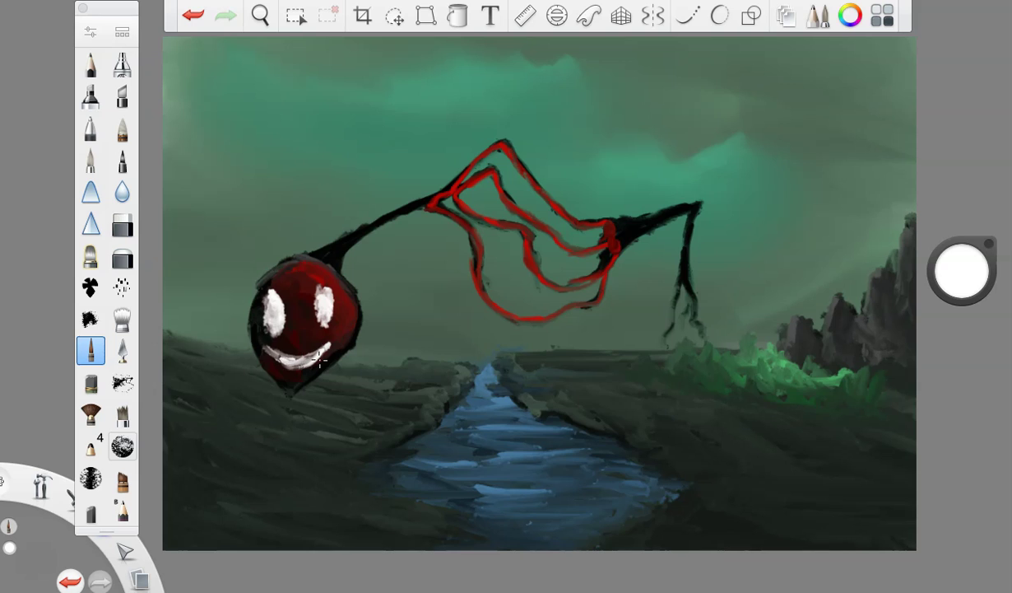
Paint two thin black front legs hanging from the creature's neck and thicken the neck in black.
drag(958, 276, 966, 448)
mouse_move(431, 206)
mouse_down()
mouse_move(429, 242)
mouse_move(401, 233)
mouse_move(408, 297)
mouse_up()
drag(426, 191, 431, 288)
drag(363, 236, 408, 209)
Add small bright red pupils in the centre of both white eyes.
drag(958, 270, 932, 192)
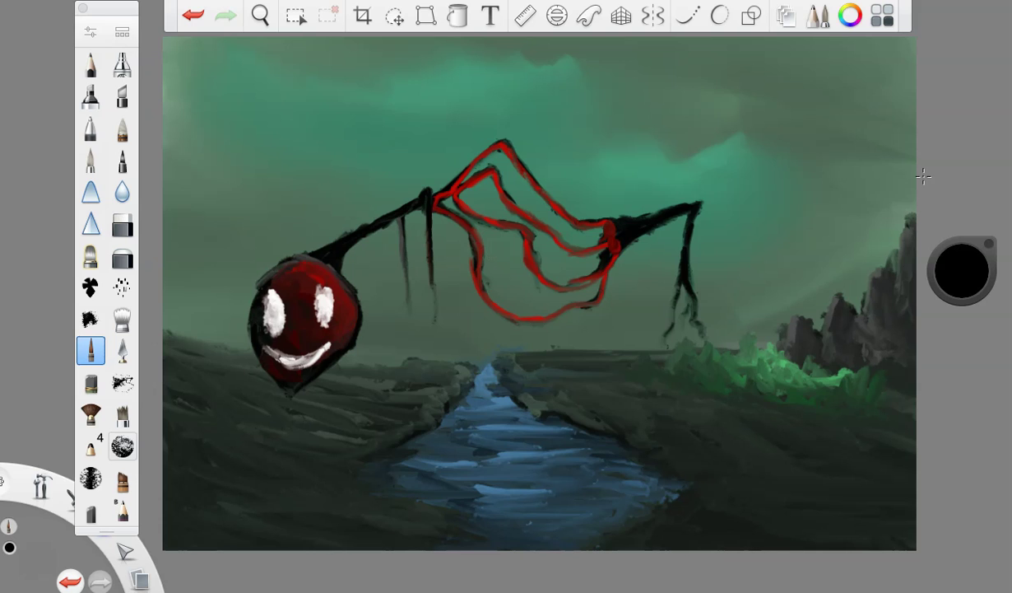
click(958, 273)
click(985, 271)
mouse_move(269, 298)
mouse_down()
mouse_move(276, 324)
mouse_move(324, 307)
mouse_up()
click(192, 15)
click(273, 313)
click(325, 308)
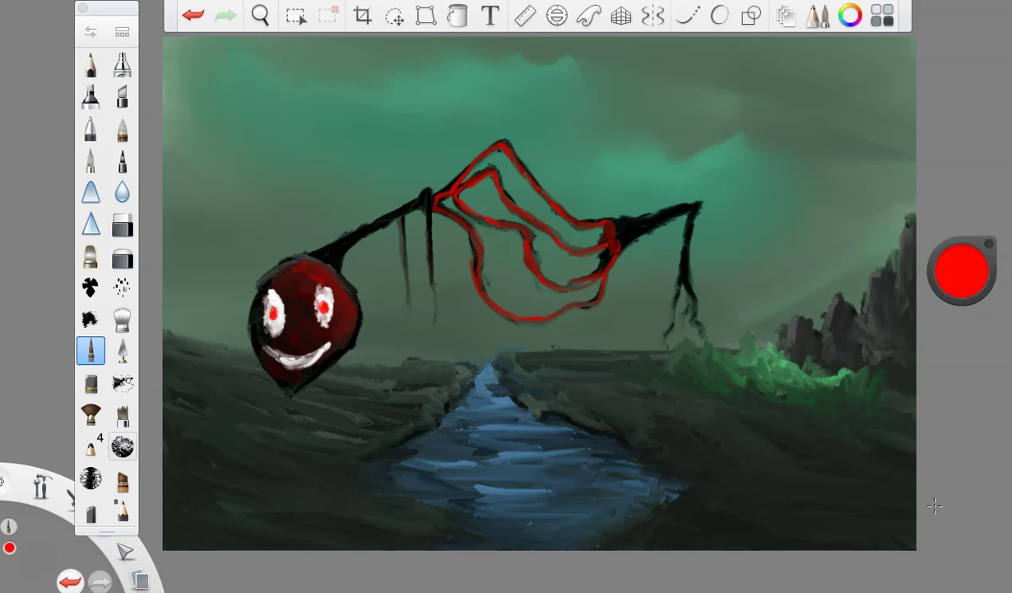
Sample black from the neck, lengthen both front legs to the ground and reinforce the forked hind leg.
alt+click(333, 249)
mouse_move(412, 202)
mouse_down()
mouse_move(427, 194)
mouse_move(439, 298)
mouse_move(427, 362)
mouse_up()
drag(401, 223, 405, 342)
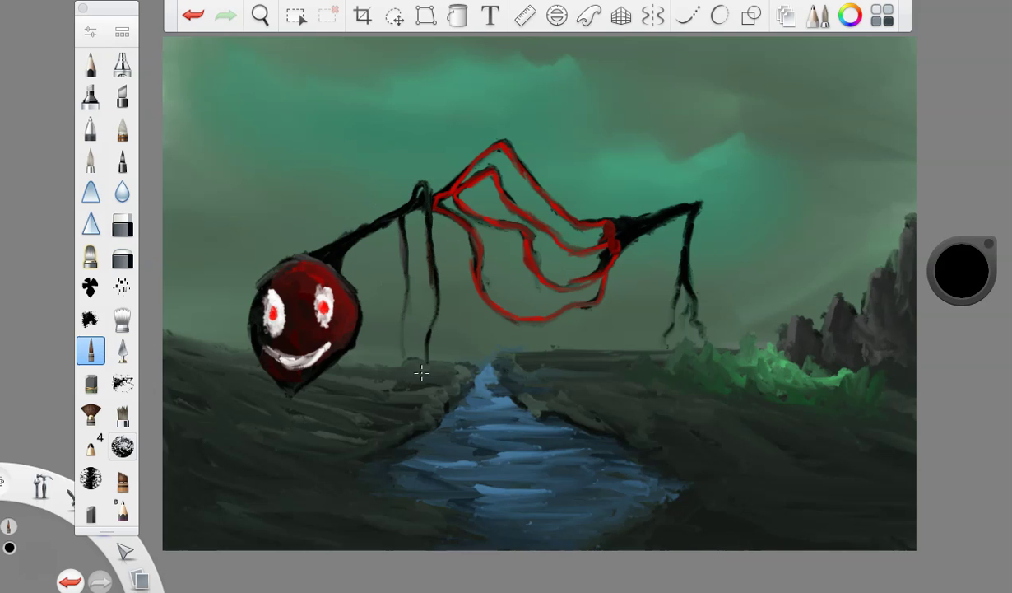
mouse_move(664, 217)
mouse_down()
mouse_move(693, 205)
mouse_move(706, 211)
mouse_move(692, 310)
mouse_move(667, 319)
mouse_move(646, 347)
mouse_up()
drag(687, 292, 736, 347)
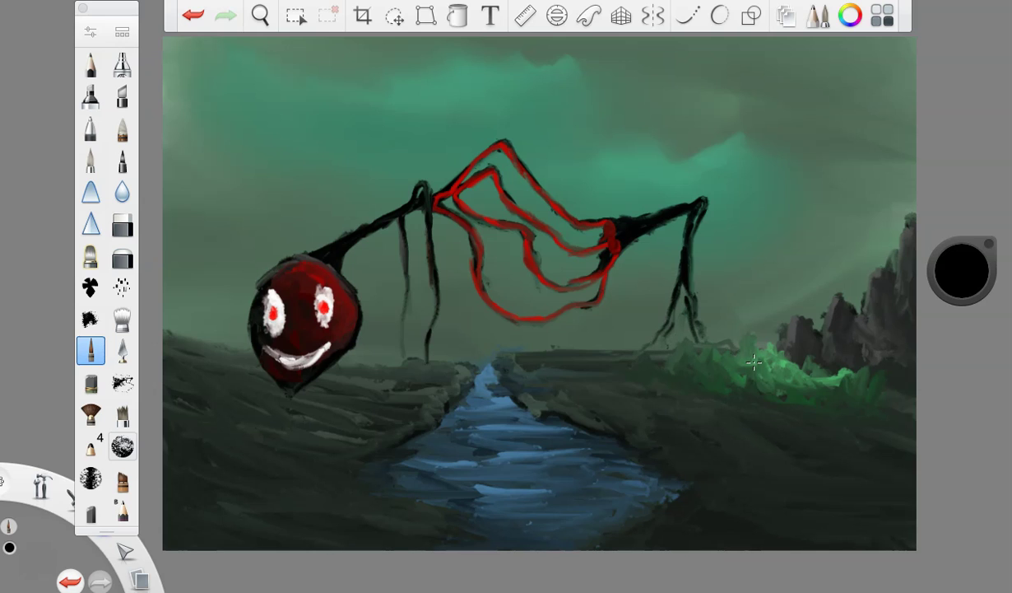
Paint saturated blue horizontal strokes over the whole river.
click(949, 272)
click(945, 306)
click(965, 277)
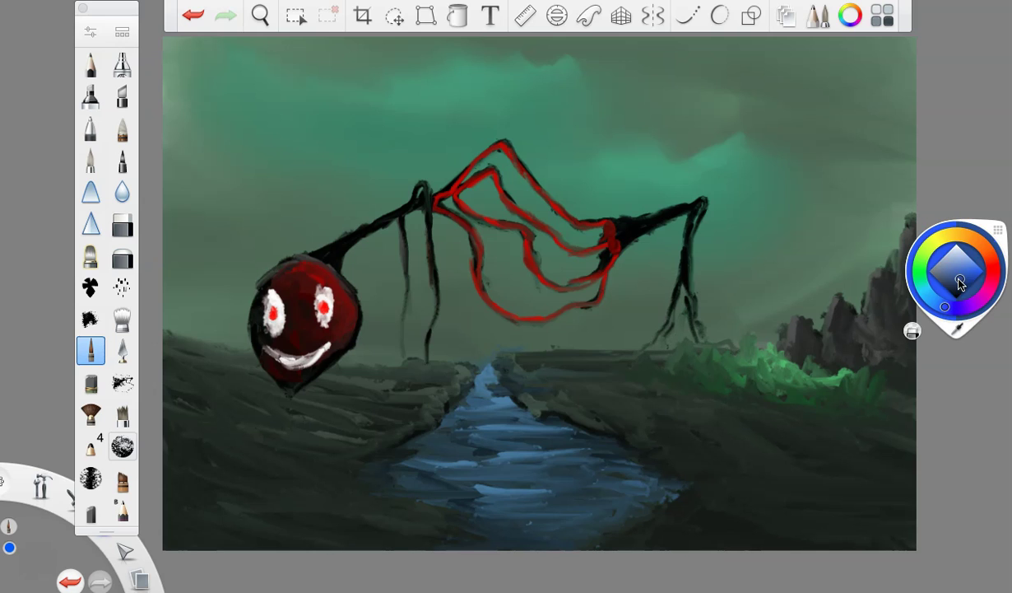
click(90, 32)
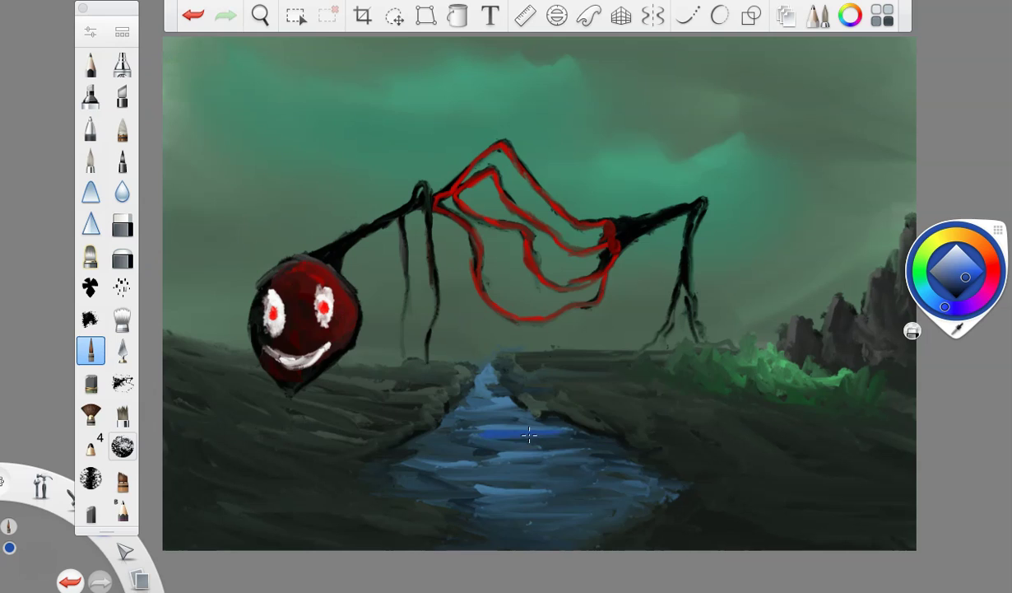
mouse_move(527, 435)
mouse_down()
mouse_move(564, 465)
mouse_move(486, 485)
mouse_move(554, 505)
mouse_move(480, 521)
mouse_up()
drag(496, 401, 418, 462)
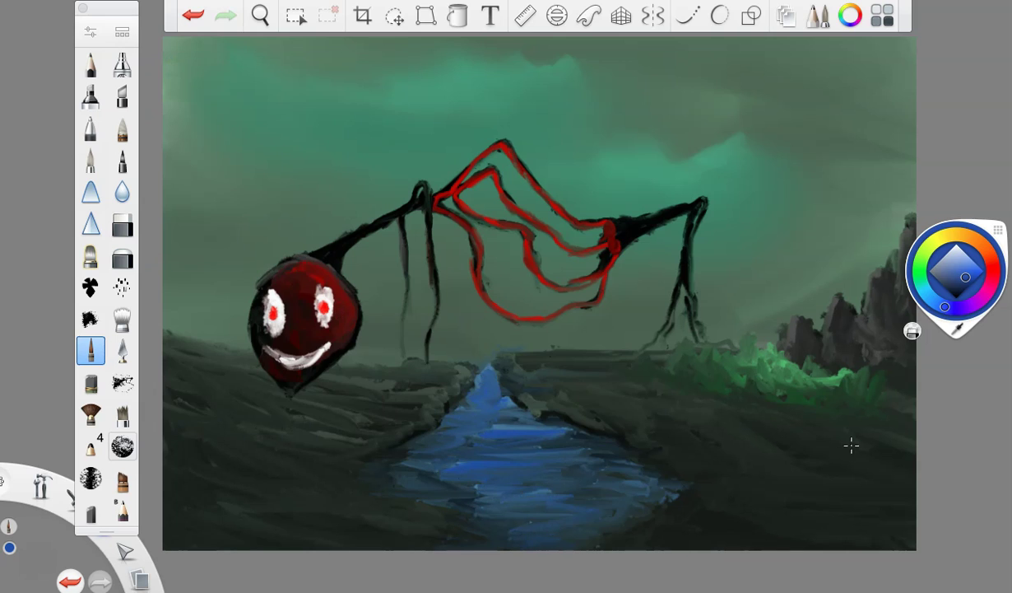
Darken the rocks behind the bush with black and dark grey vertical strokes.
drag(971, 259, 937, 405)
mouse_move(877, 222)
mouse_down()
mouse_move(910, 233)
mouse_move(888, 275)
mouse_move(892, 328)
mouse_up()
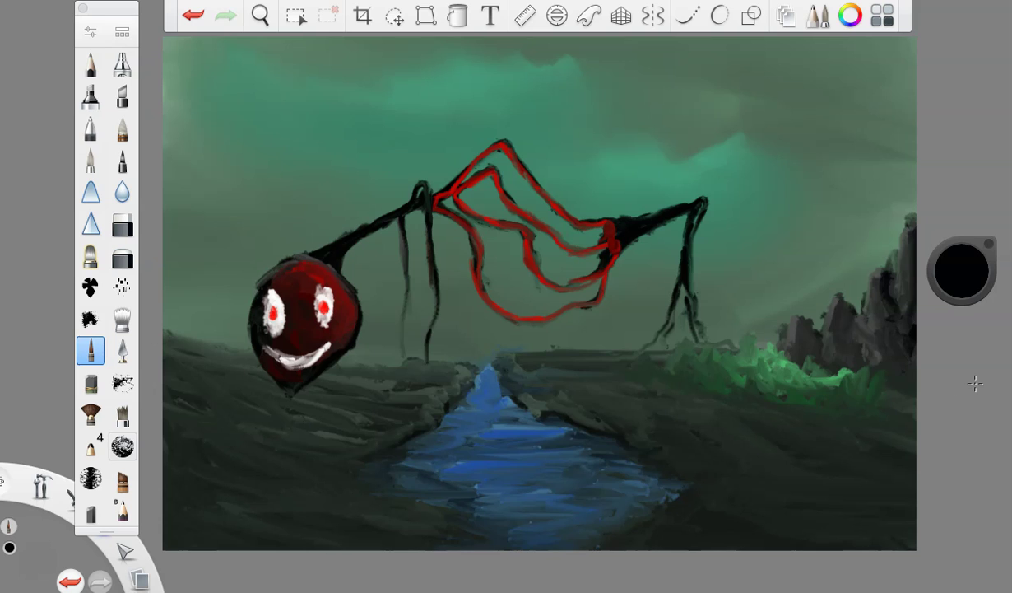
mouse_move(803, 284)
mouse_down()
mouse_move(823, 312)
mouse_move(815, 356)
mouse_up()
mouse_move(773, 305)
mouse_down()
mouse_move(778, 333)
mouse_move(790, 337)
mouse_up()
mouse_move(957, 289)
mouse_down()
mouse_move(955, 202)
mouse_move(893, 273)
mouse_up()
drag(799, 321, 786, 355)
drag(839, 307, 831, 357)
drag(836, 280, 842, 315)
drag(848, 275, 856, 296)
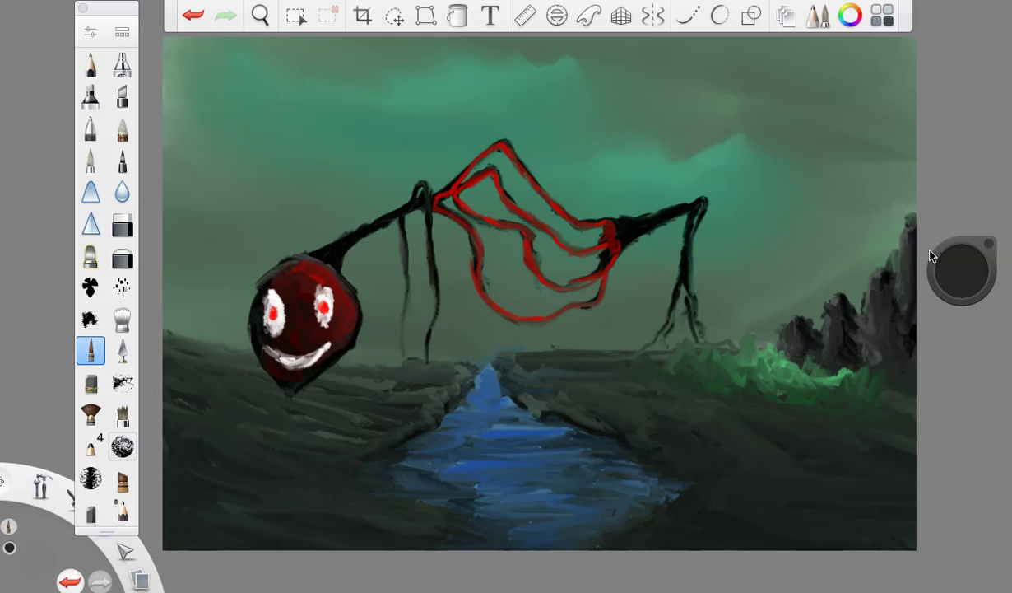
Reduce the brush size and paint a tiny black human figure on the left bank beside the river's near end.
drag(961, 271, 955, 362)
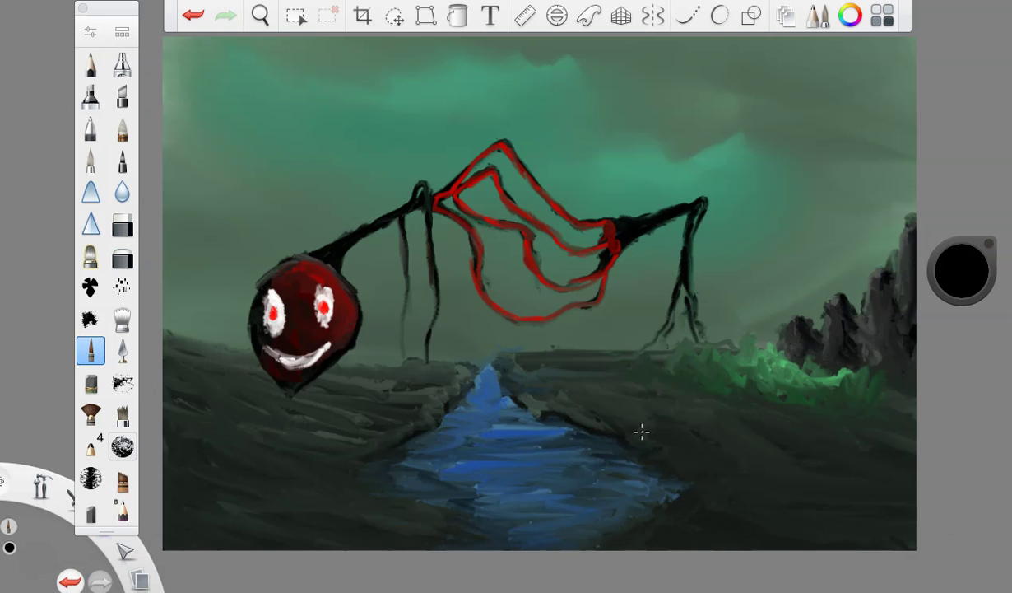
drag(370, 488, 375, 494)
click(193, 15)
click(93, 32)
drag(192, 274, 185, 274)
click(168, 63)
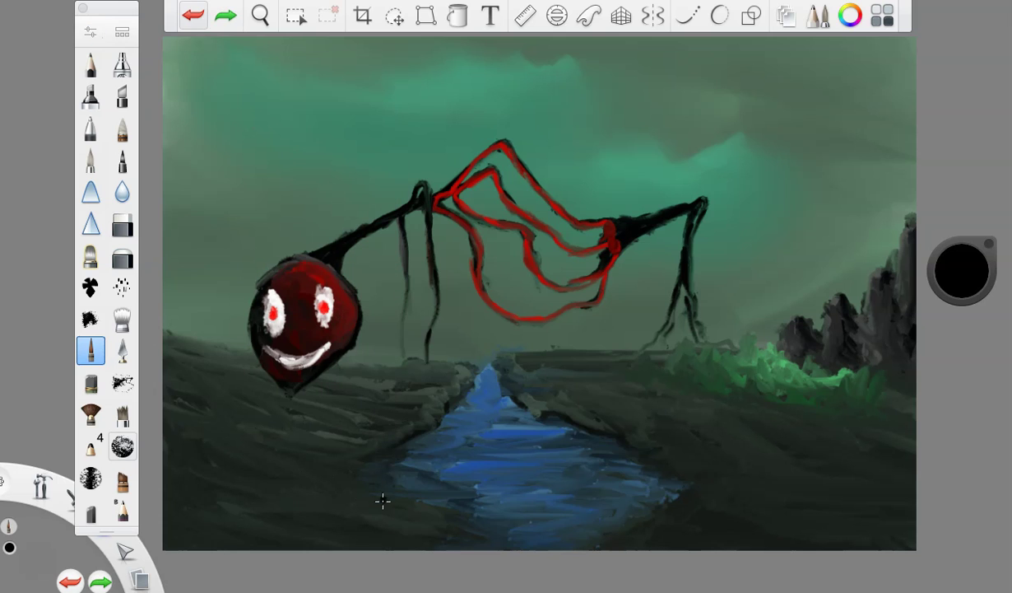
click(383, 501)
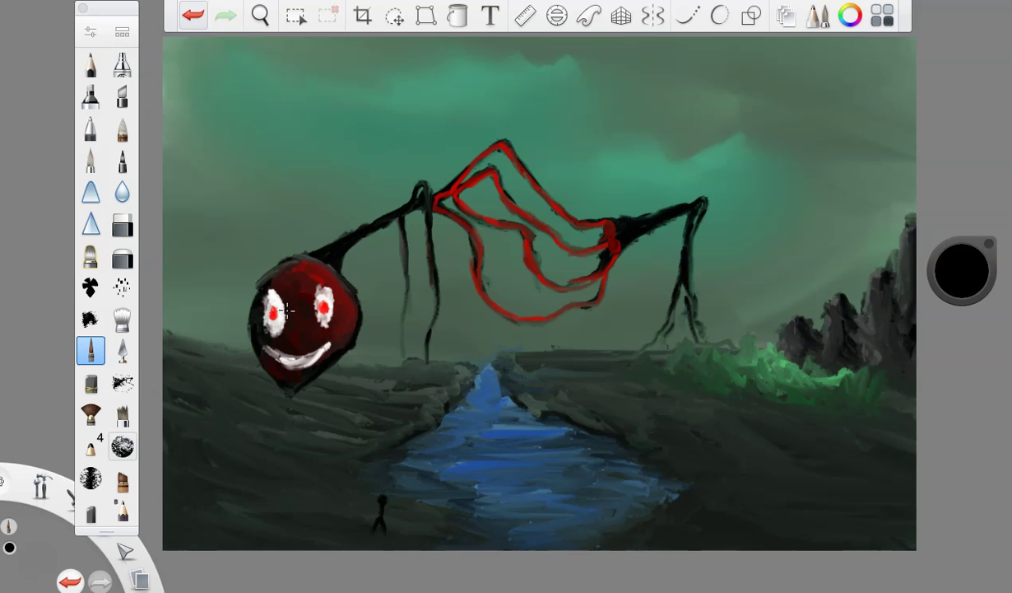
click(183, 15)
drag(379, 527, 375, 537)
drag(381, 500, 384, 504)
Paint a second black figure with raised arms farther left, then add ground shadows and dark grey touches to both figures.
mouse_move(242, 461)
mouse_down()
mouse_move(246, 519)
mouse_move(215, 446)
mouse_up()
drag(239, 451, 244, 461)
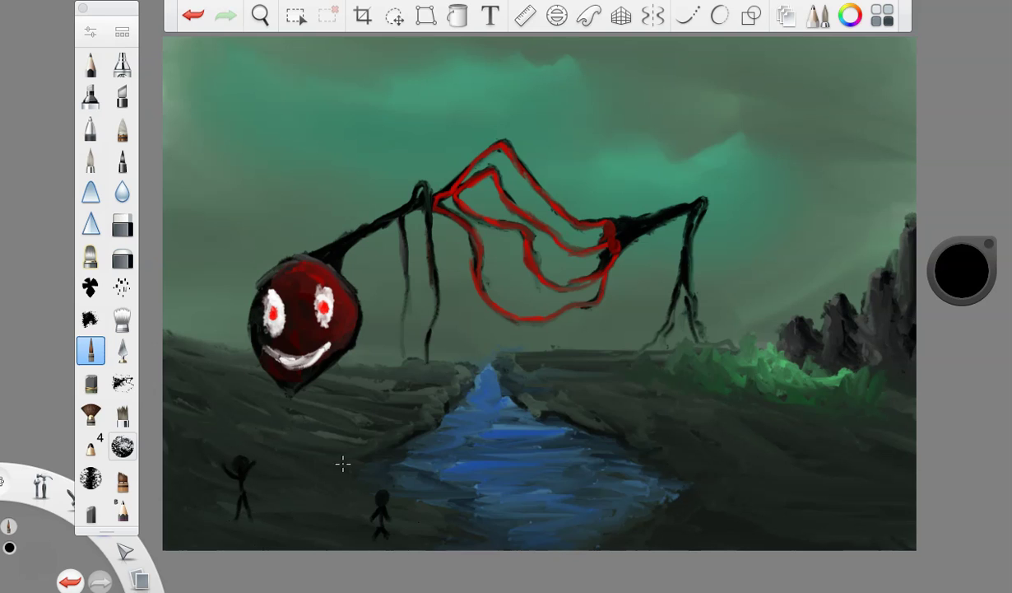
mouse_move(238, 520)
mouse_down()
mouse_move(208, 521)
mouse_move(263, 525)
mouse_up()
drag(377, 537, 330, 539)
drag(962, 267, 945, 210)
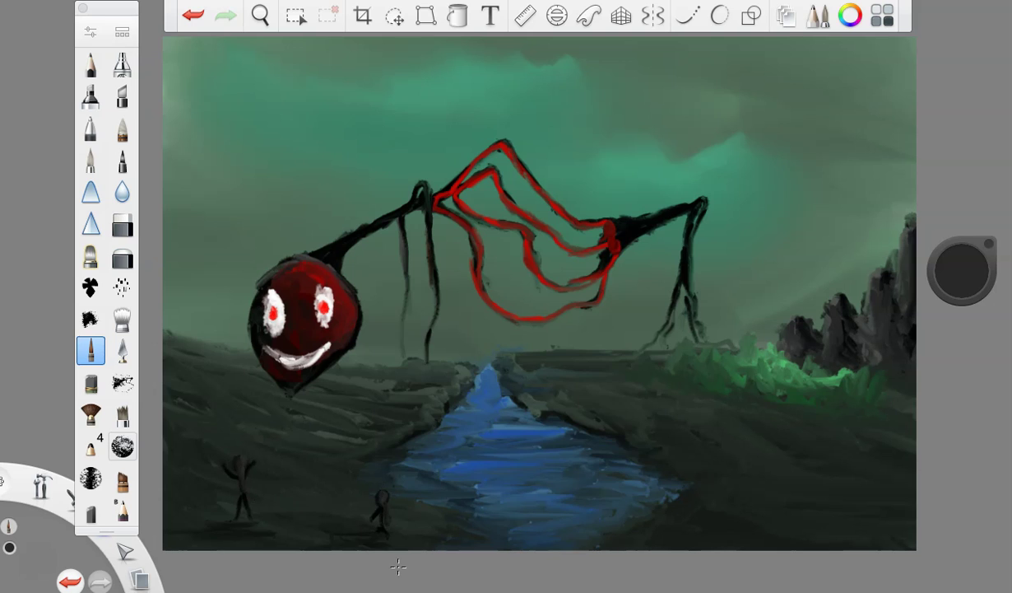
Paint a small patch of green grass blades with darker green ones on the left bank beside the river.
alt+click(877, 318)
mouse_move(399, 413)
mouse_down()
mouse_move(357, 409)
mouse_move(361, 423)
mouse_up()
drag(959, 275, 945, 377)
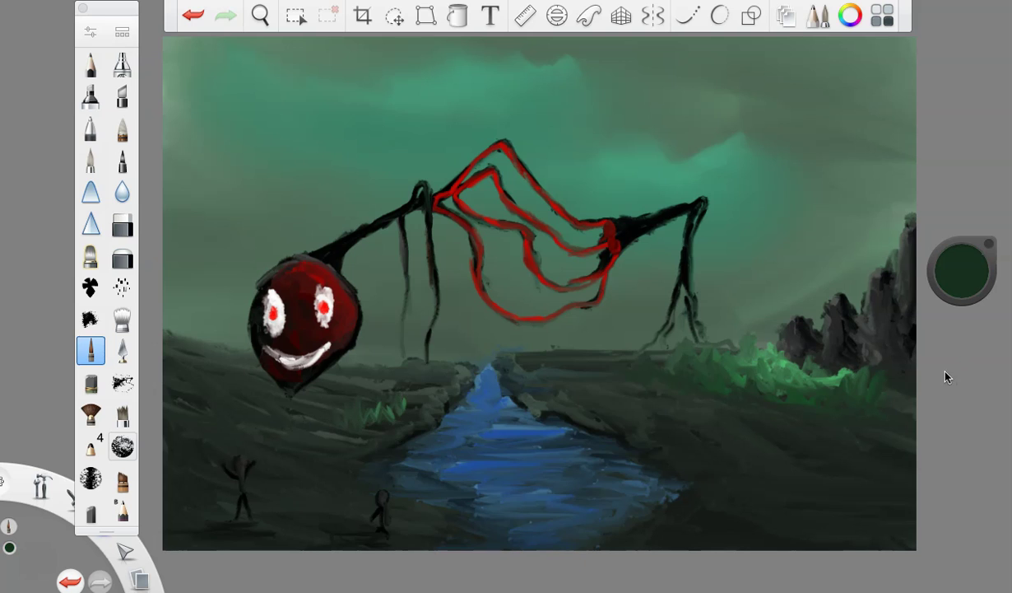
drag(411, 404, 325, 422)
Paint light red highlights along the creature's red tendrils.
drag(967, 270, 949, 475)
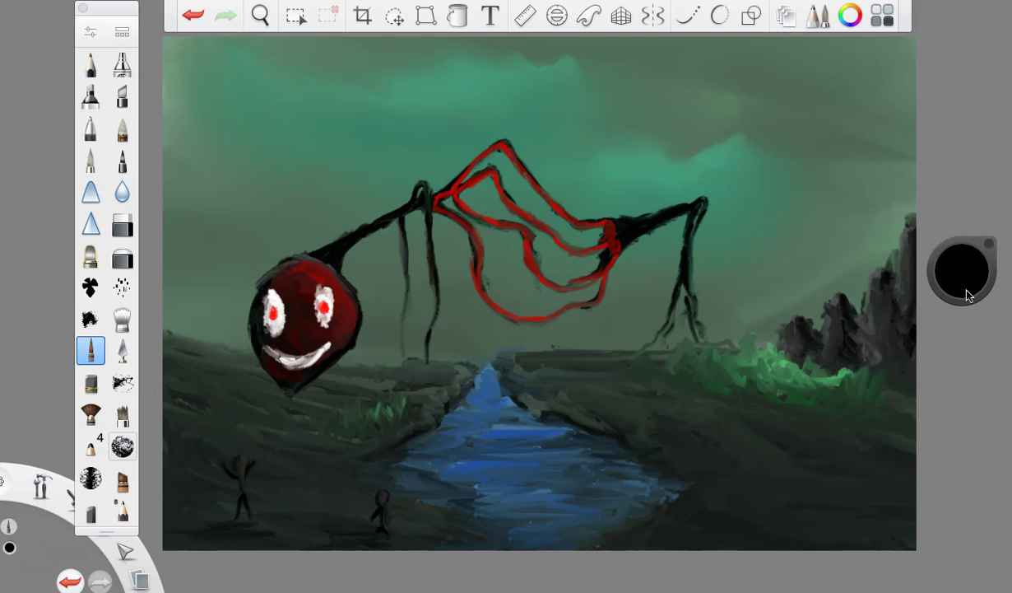
click(959, 265)
drag(976, 276, 973, 263)
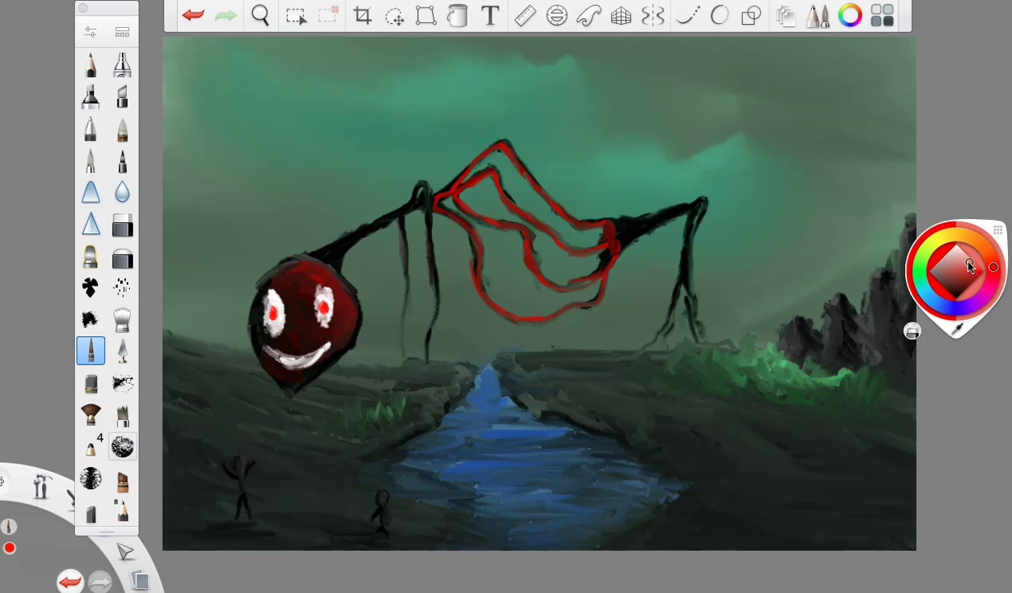
mouse_move(434, 207)
mouse_down()
mouse_move(495, 313)
mouse_move(540, 320)
mouse_up()
mouse_move(457, 193)
mouse_down()
mouse_move(538, 275)
mouse_move(587, 277)
mouse_up()
mouse_move(458, 187)
mouse_down()
mouse_move(516, 178)
mouse_move(559, 244)
mouse_move(583, 249)
mouse_up()
mouse_move(456, 182)
mouse_down()
mouse_move(504, 137)
mouse_move(597, 230)
mouse_up()
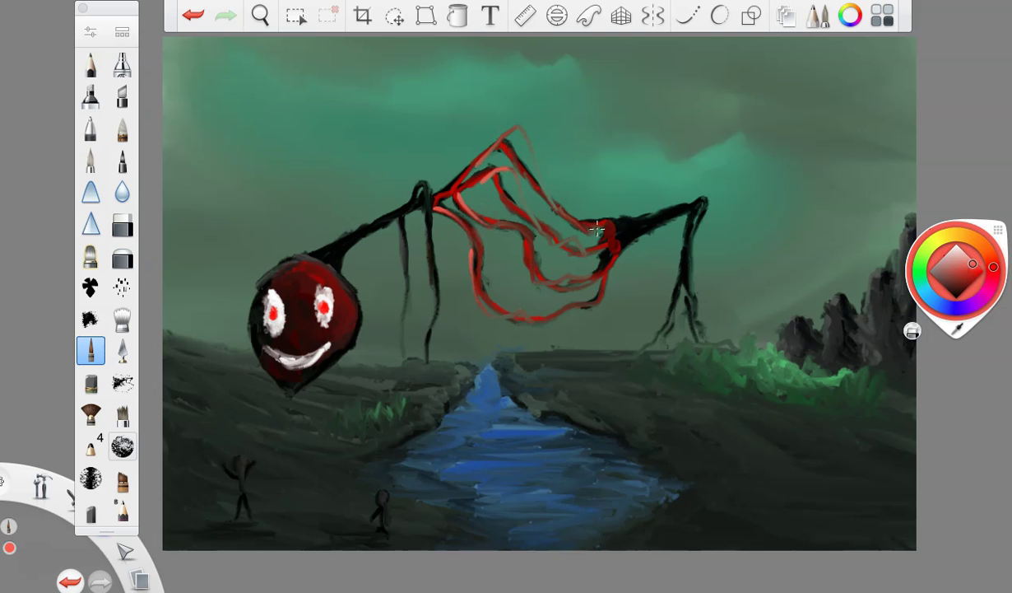
Add muted red highlights to the creature's rear body section and the top of its hind leg.
click(960, 277)
drag(676, 213, 617, 232)
mouse_move(673, 212)
mouse_down()
mouse_move(708, 195)
mouse_move(688, 267)
mouse_up()
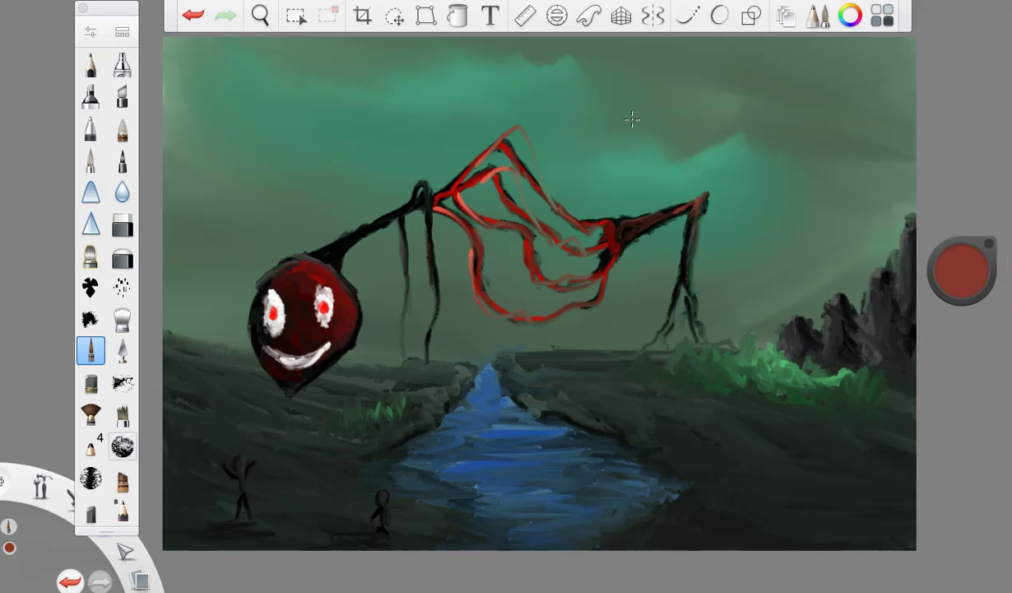
Switch to the Pencil brush in black and draw tiny marks on the horizon beside the creature's hind leg.
click(90, 63)
drag(961, 270, 883, 423)
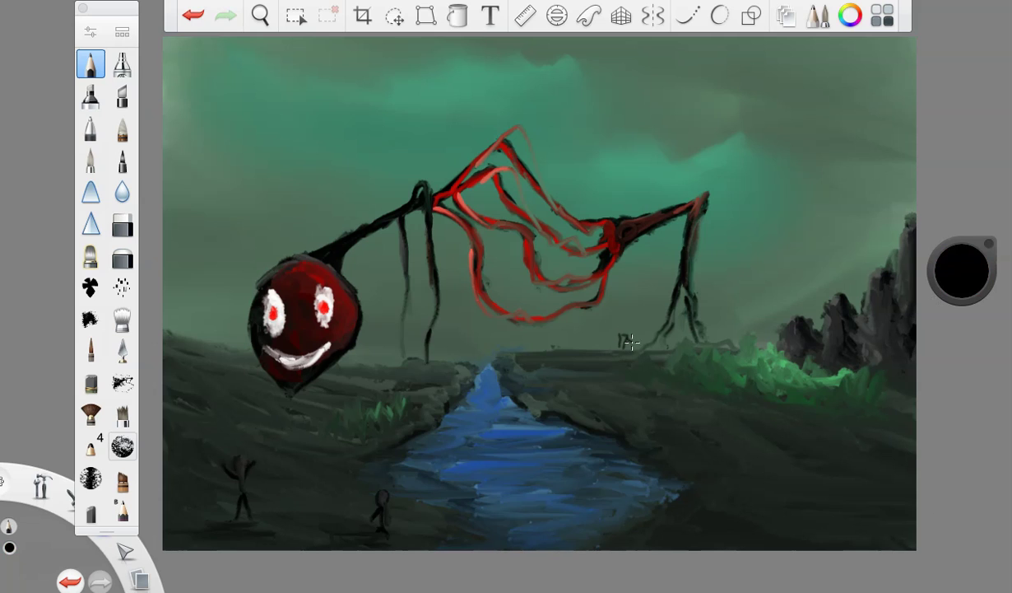